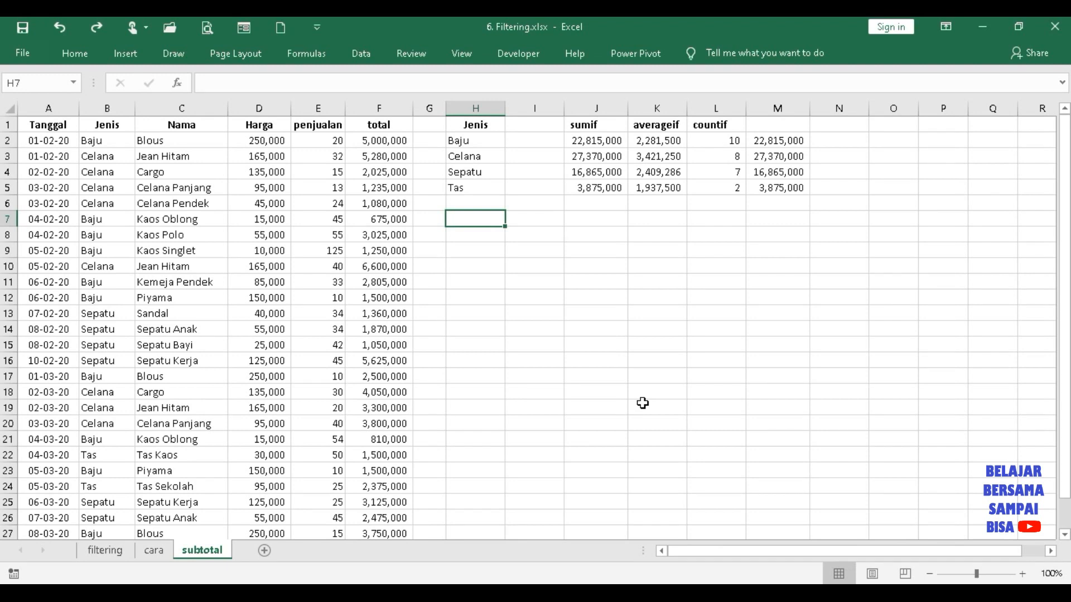
- Enter the headers Jenis in H7 and Nama in I7
text(Jenis)
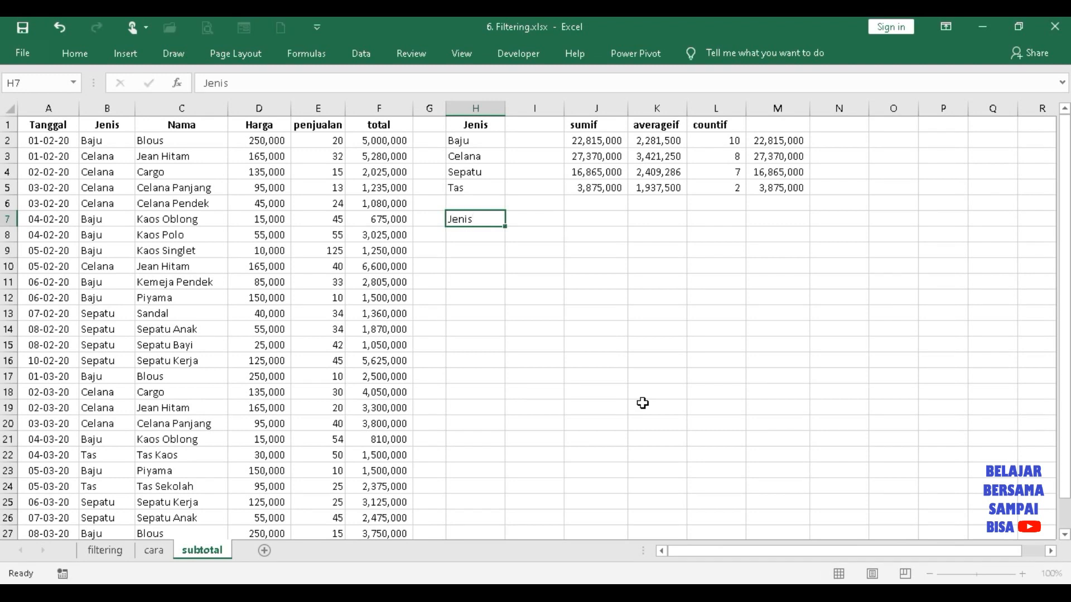
key(Return)
key(Up)
key(Right)
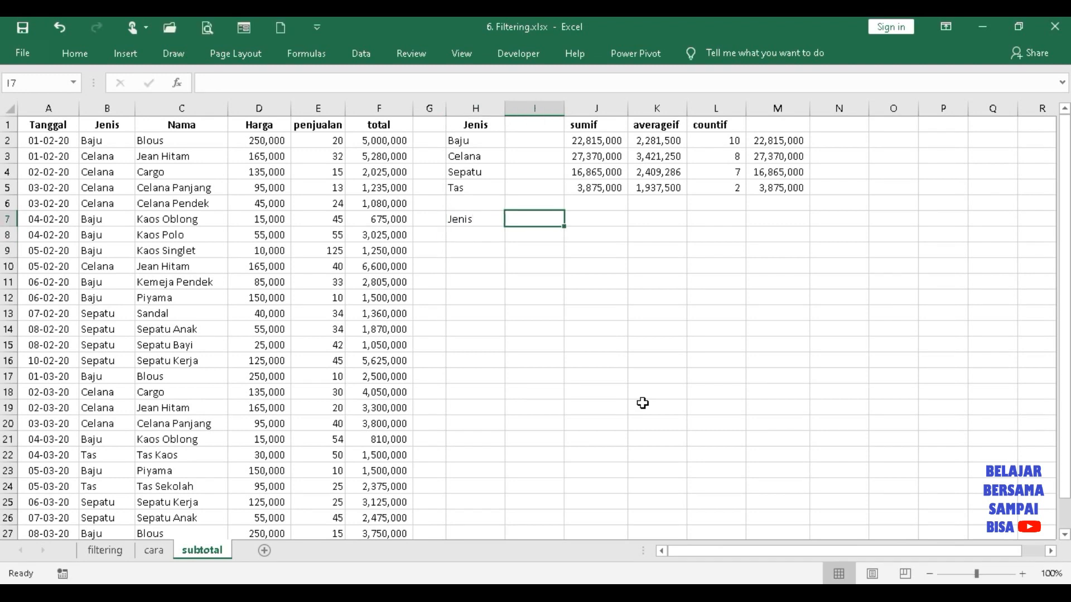
text(Nama)
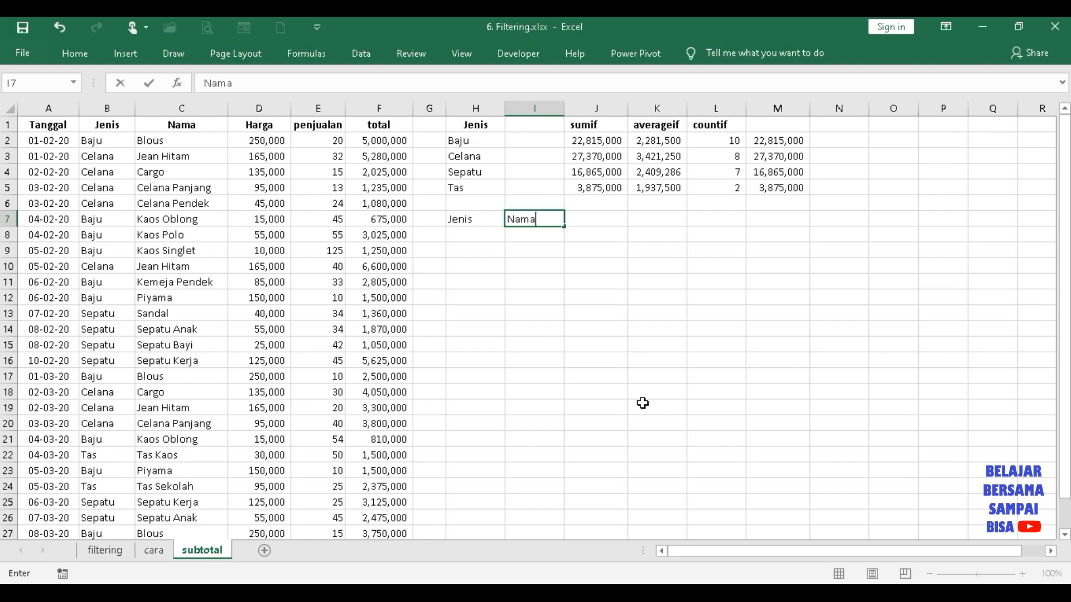
key(Return)
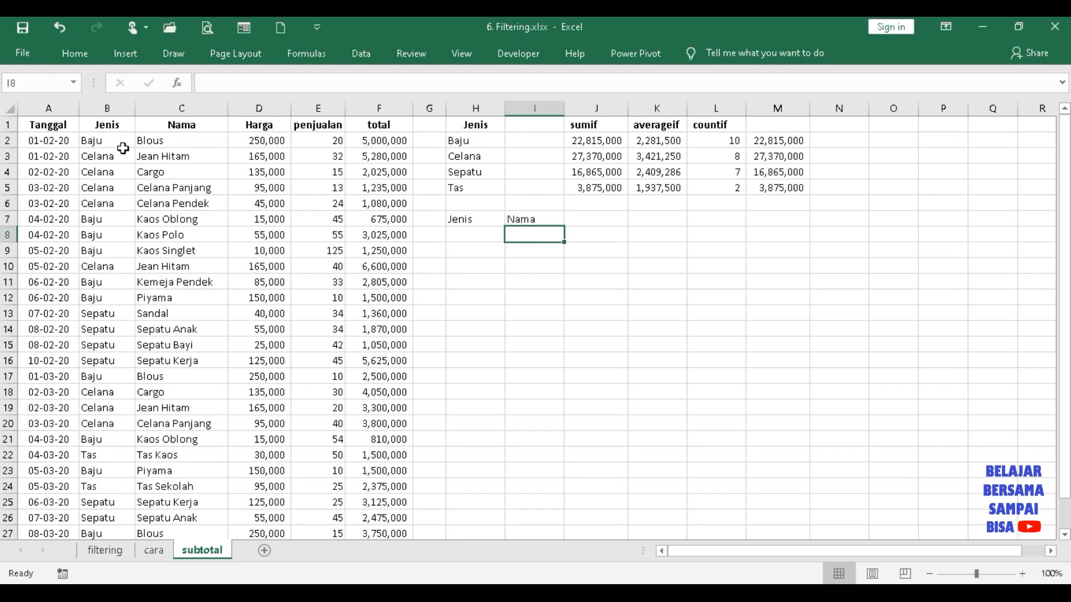
- Copy the category Baju from B2 into H8 under the Jenis header
click(116, 144)
key(ctrl+c)
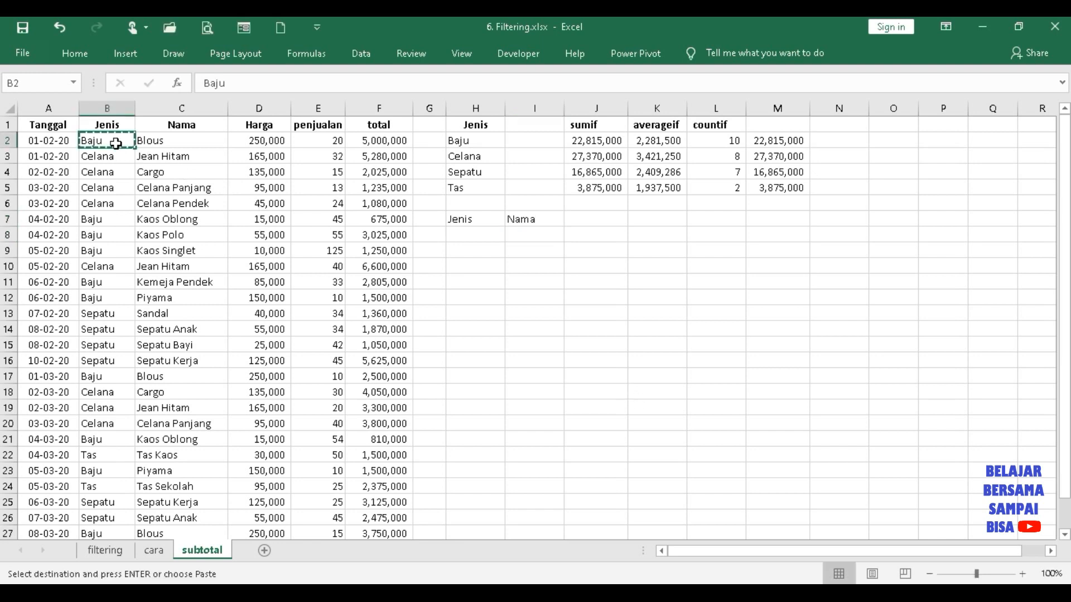
click(473, 234)
key(ctrl+v)
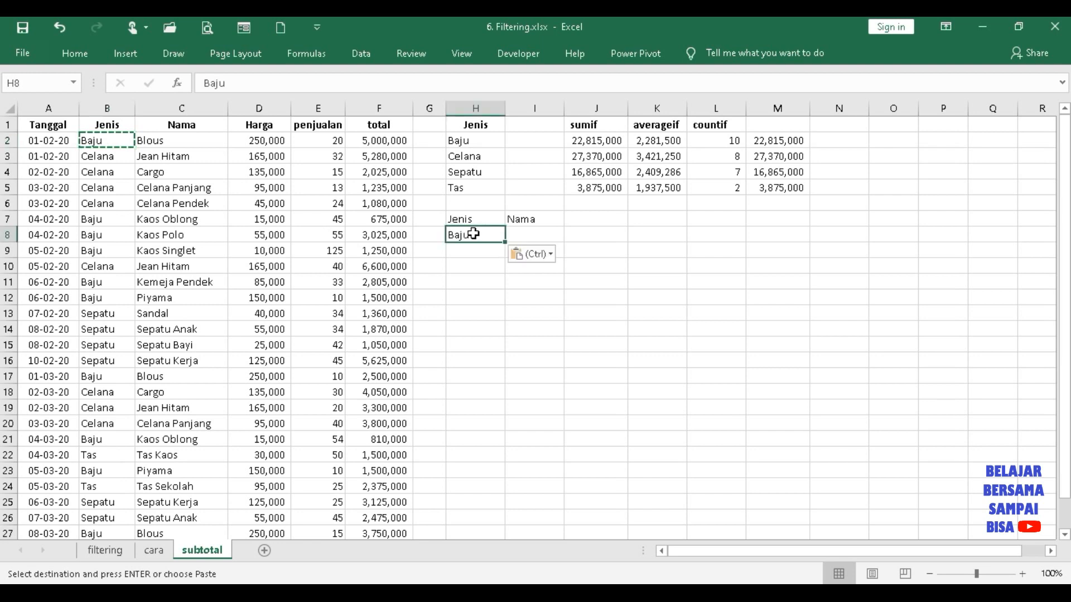
- Copy the names Blous, Kaos Oblong, Kaos Polo, Kaos Singlet, Kemeja Pendek and Piyama from column C and paste them as values starting at I8
click(186, 143)
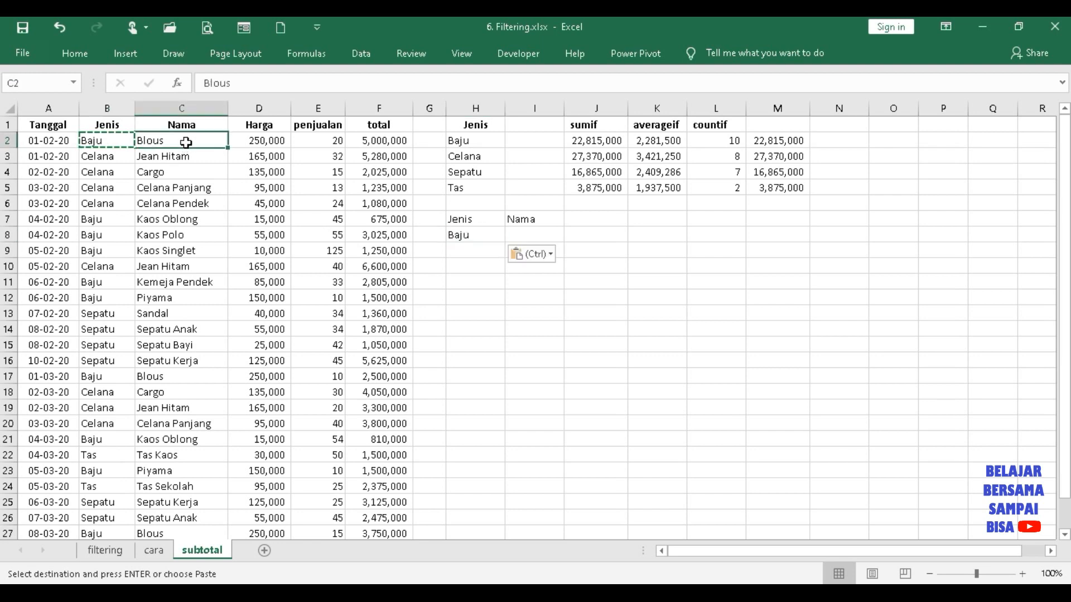
ctrl+click(193, 220)
ctrl+click(184, 236)
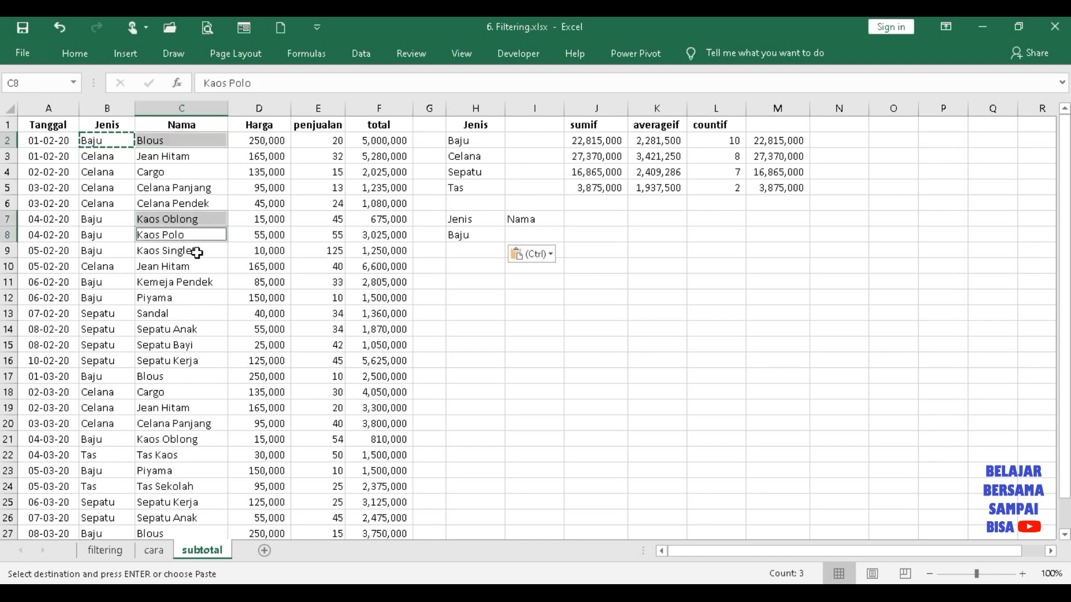
ctrl+click(197, 253)
ctrl+click(180, 299)
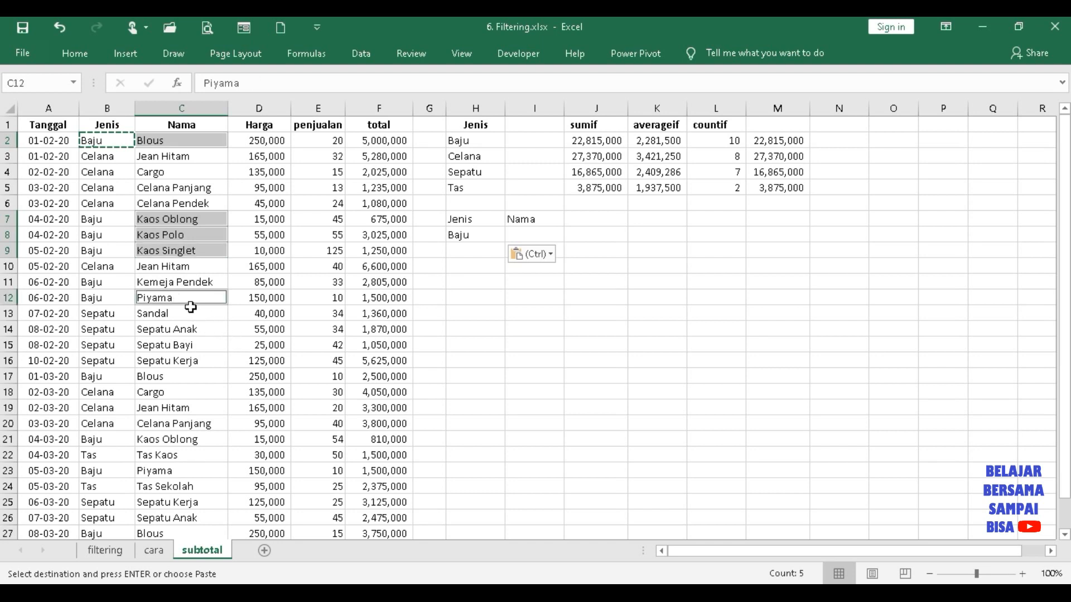
ctrl+click(172, 285)
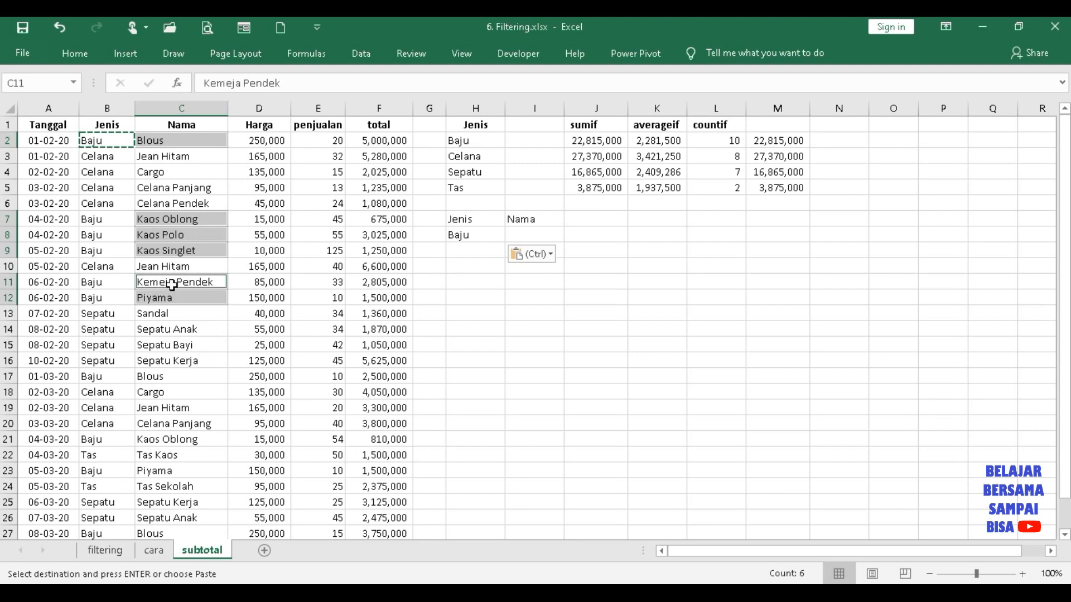
key(ctrl+c)
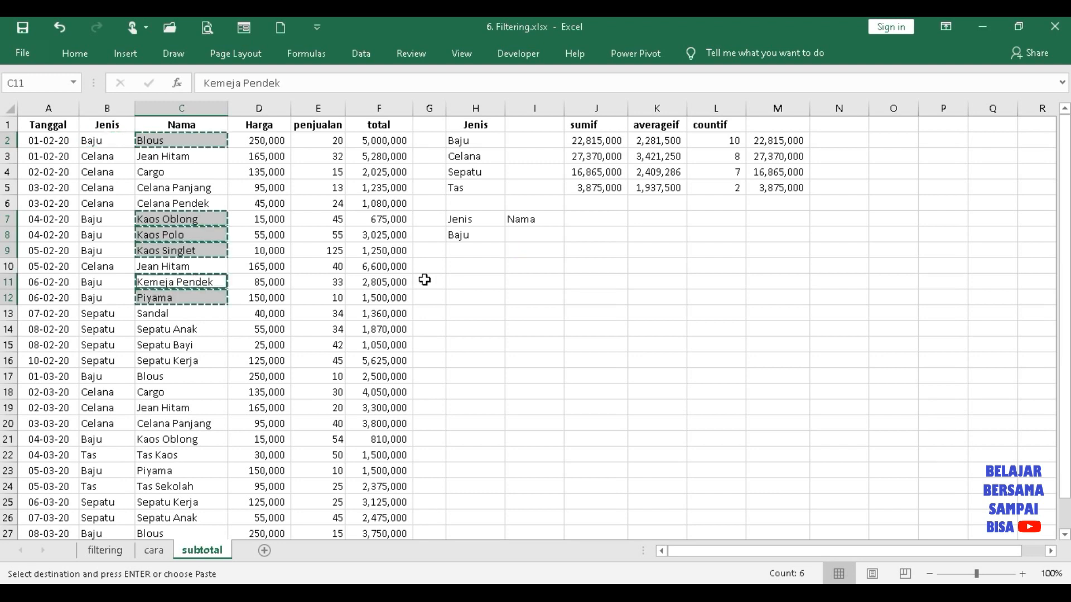
right_click(538, 232)
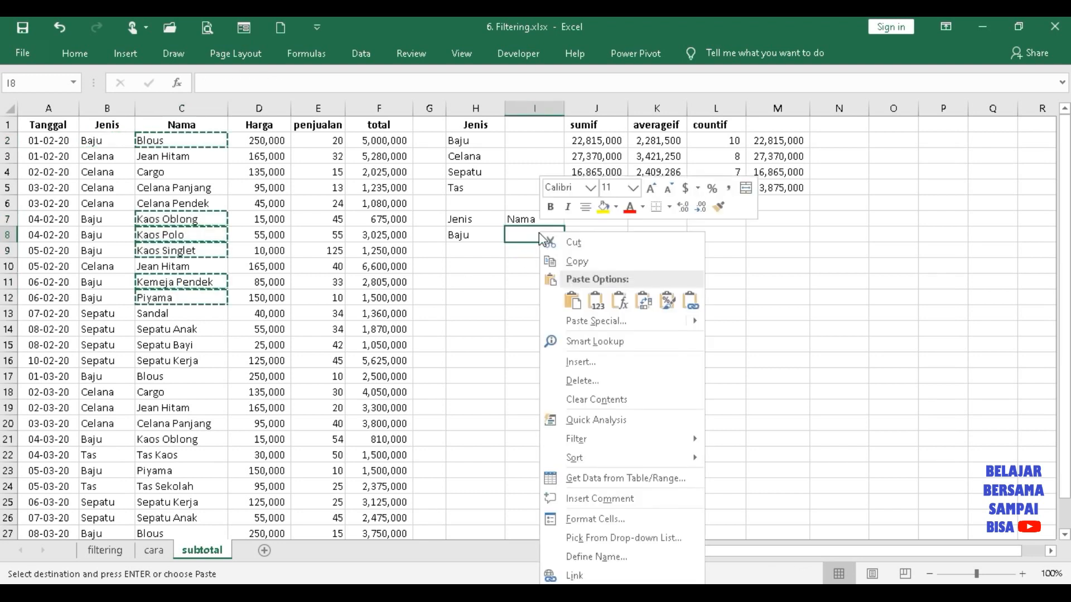
click(593, 300)
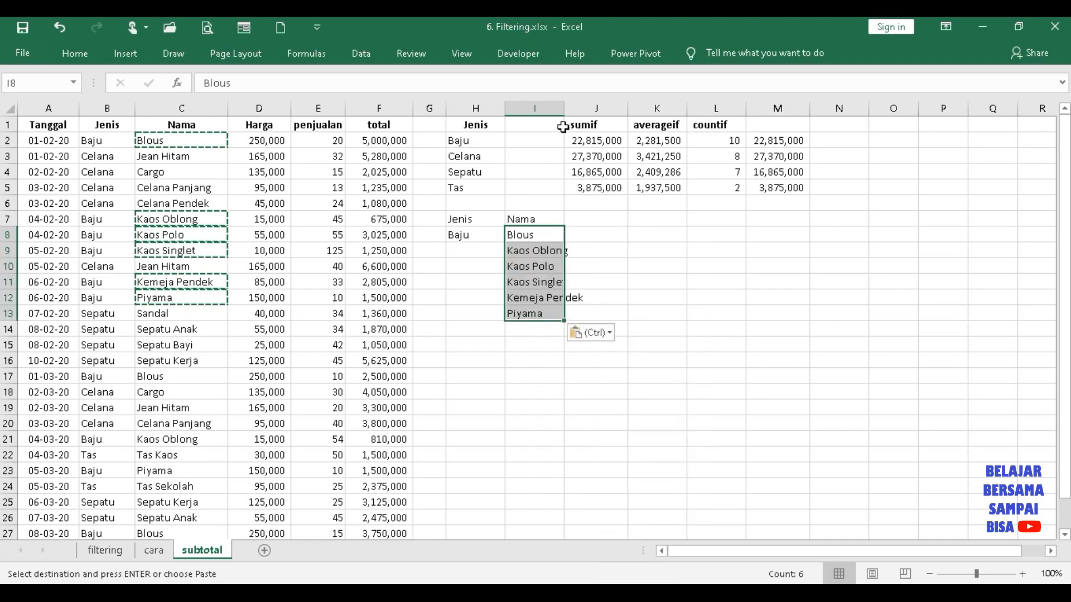
- Widen column I so the pasted product names fit
drag(564, 107, 574, 108)
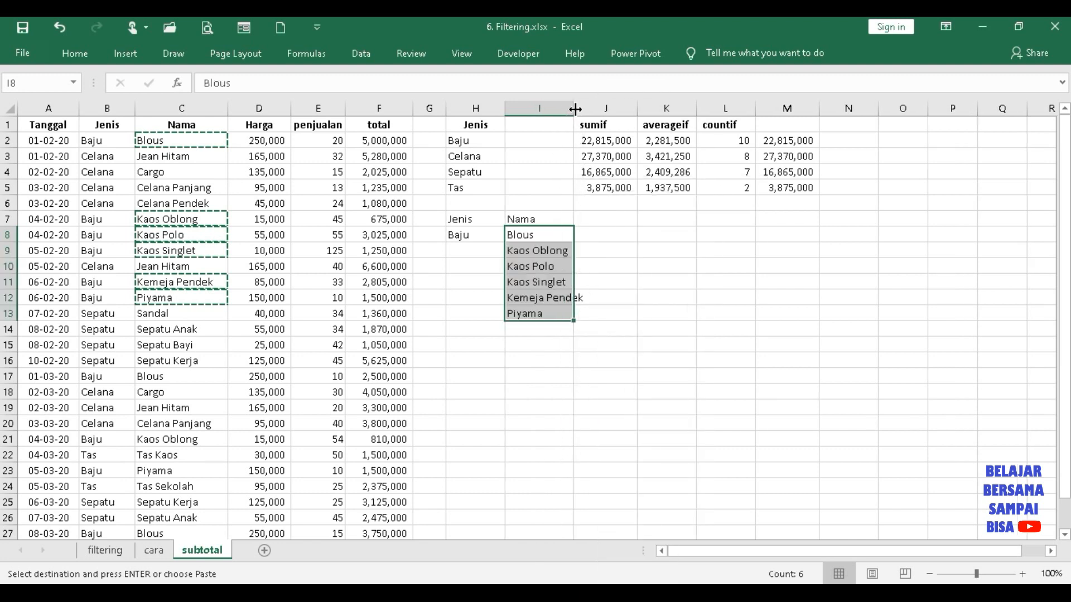
click(605, 221)
drag(573, 108, 587, 109)
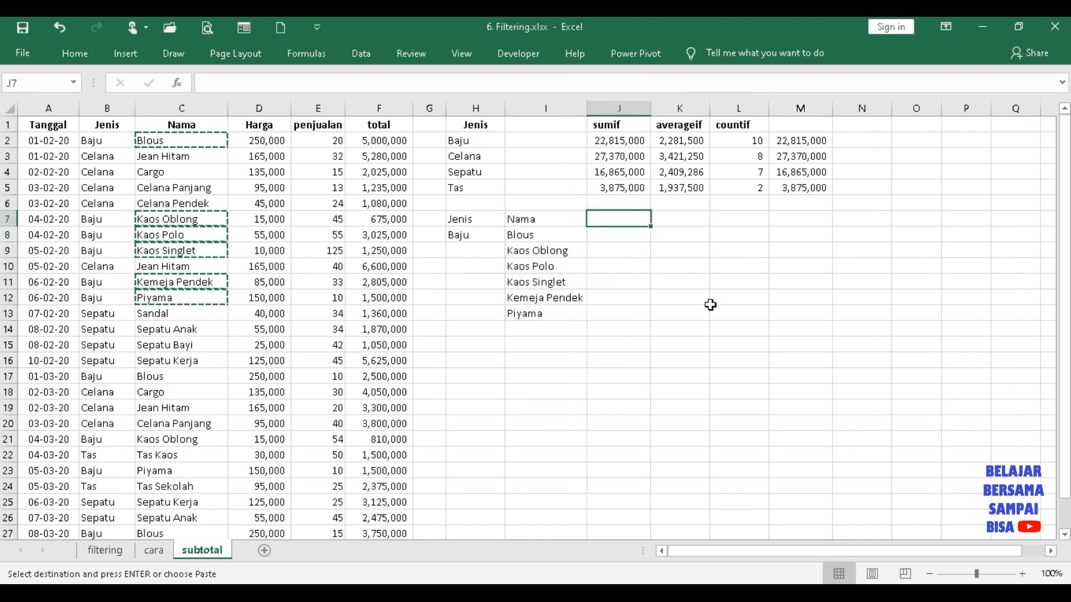
- Enter the header sumifs in J7
text(su)
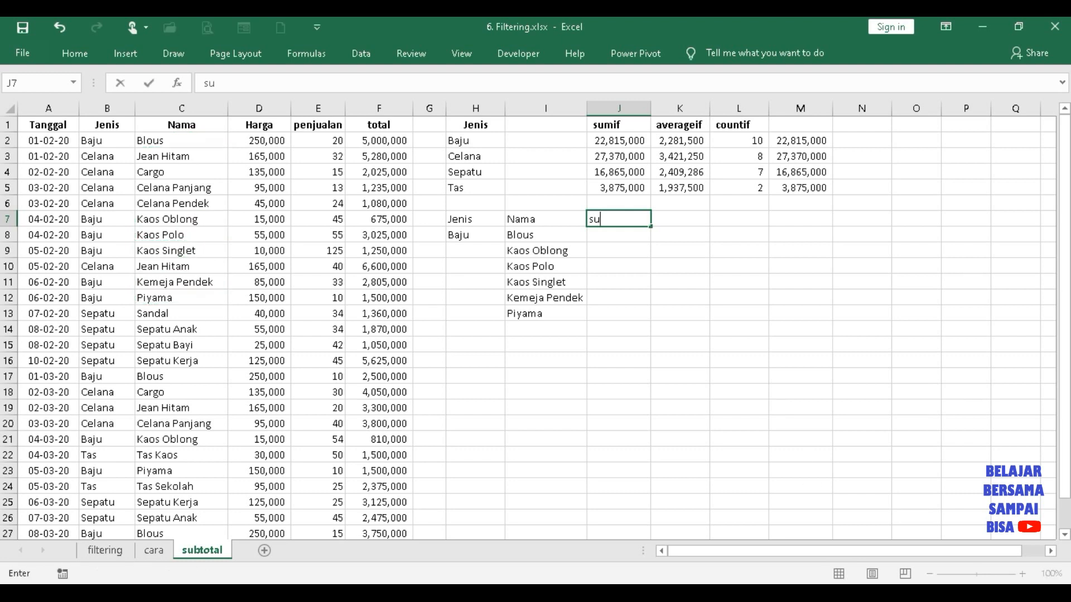
text(mifs)
key(Return)
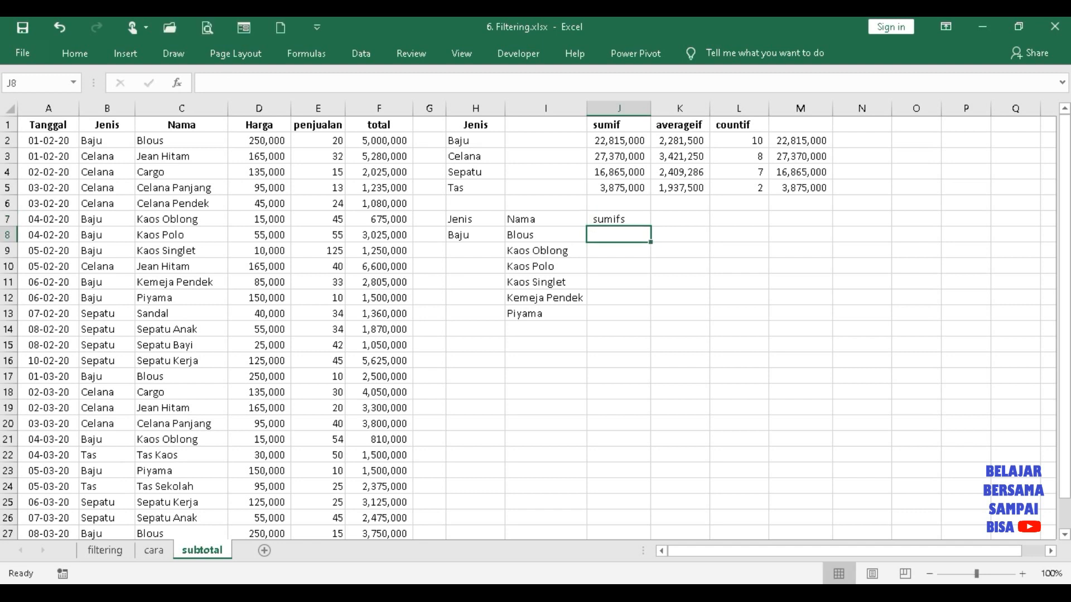
- Start a SUMIFS formula in J8 with the total column as absolute sum range $F$2:$F$28
text(=sum)
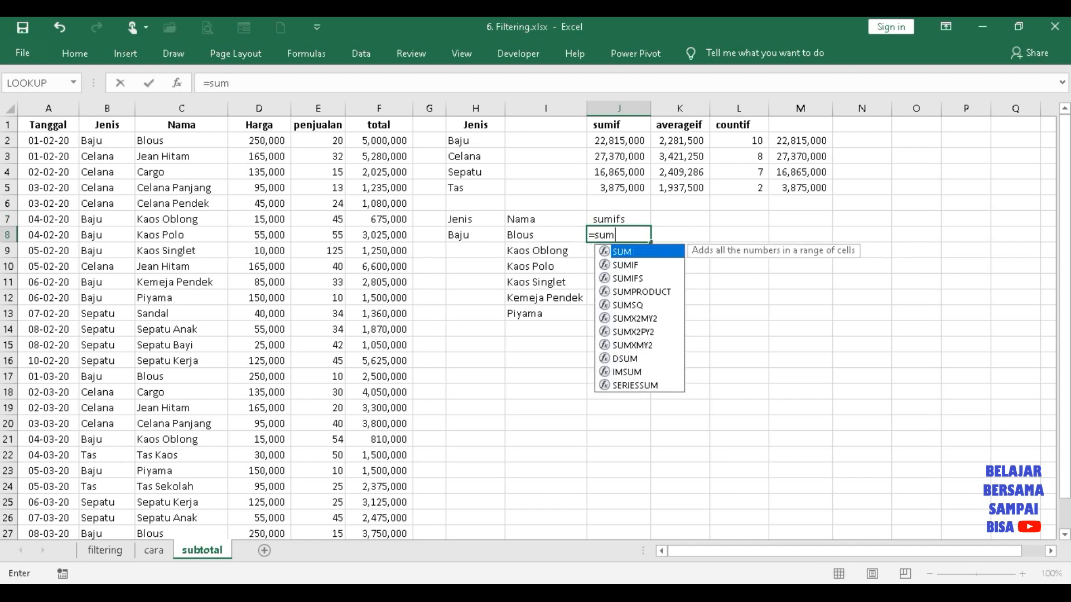
text(ifs)
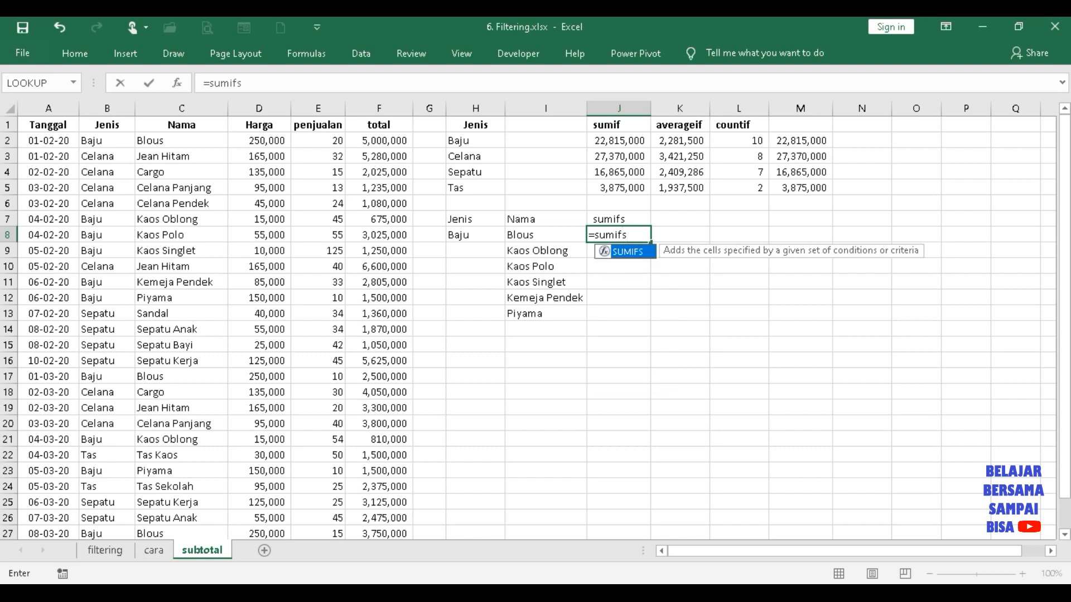
text(()
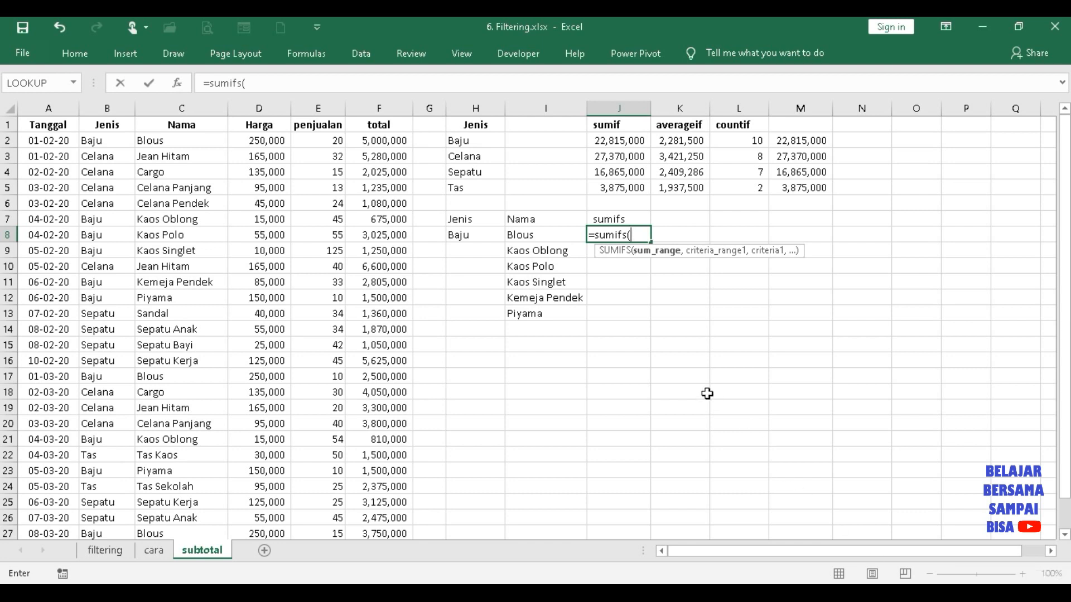
click(384, 137)
drag(384, 138, 380, 227)
key(ctrl+shift+Down)
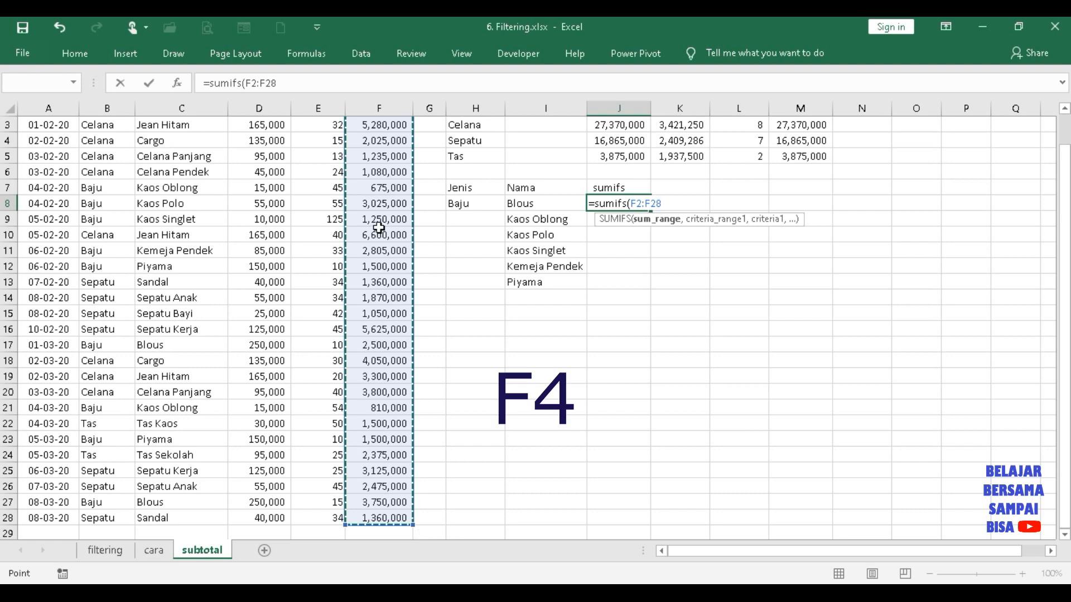
key(F4)
text(,)
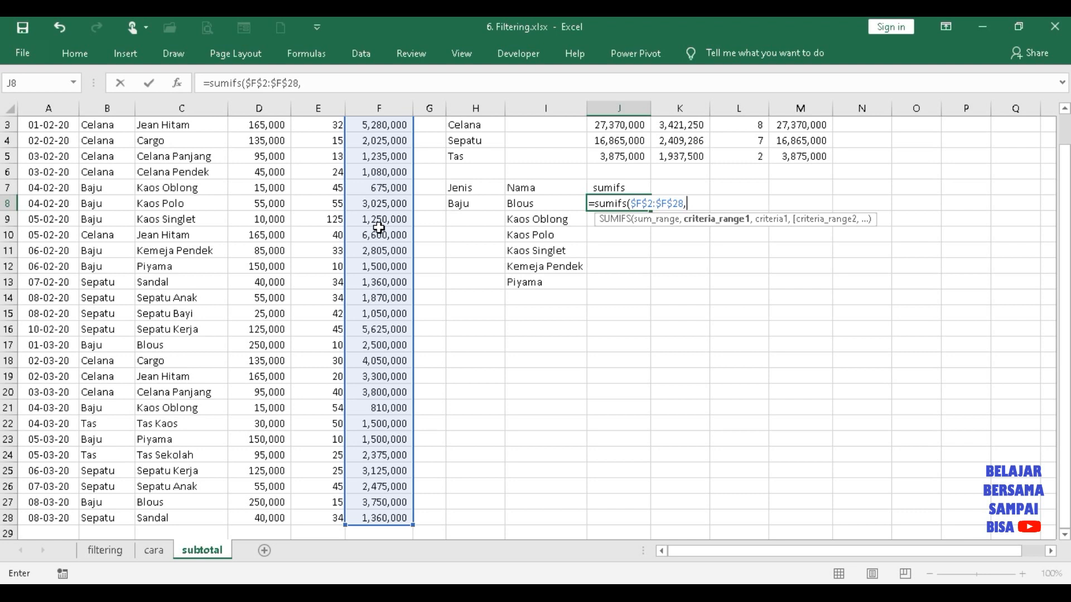
- Add the Jenis column as the formula's first criteria range, using the absolute reference $B$2:$B$28
click(123, 158)
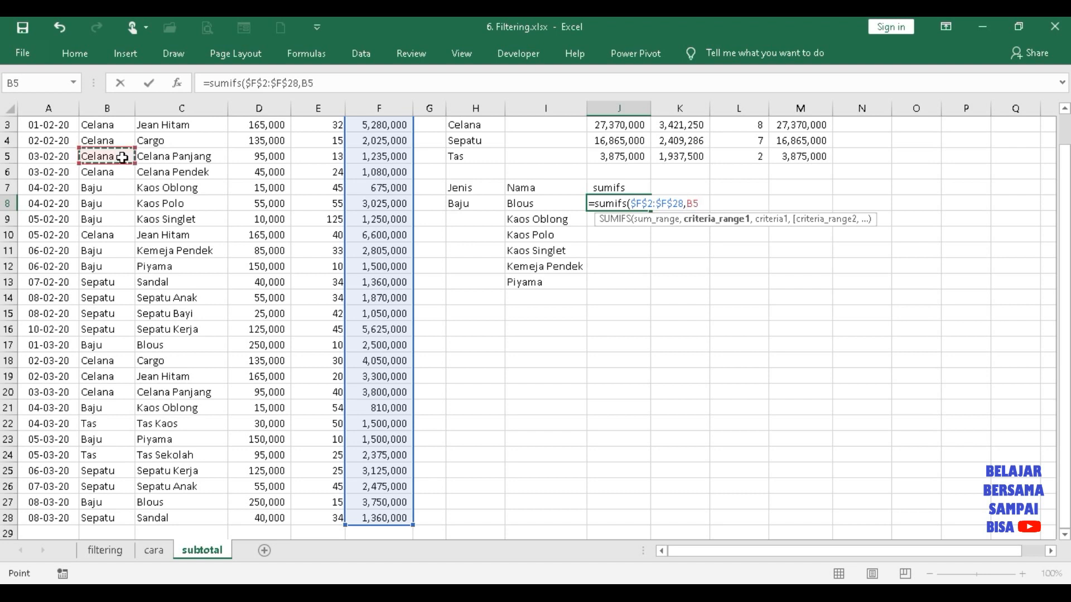
key(Up)
key(Up)
key(Up)
key(Up)
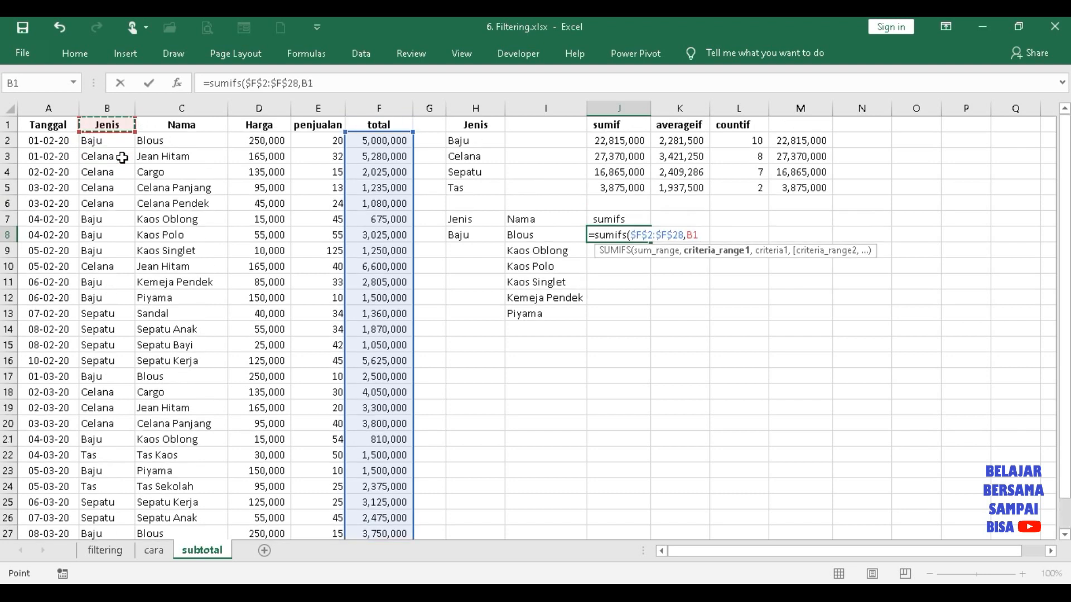
key(Down)
key(ctrl+shift+Down)
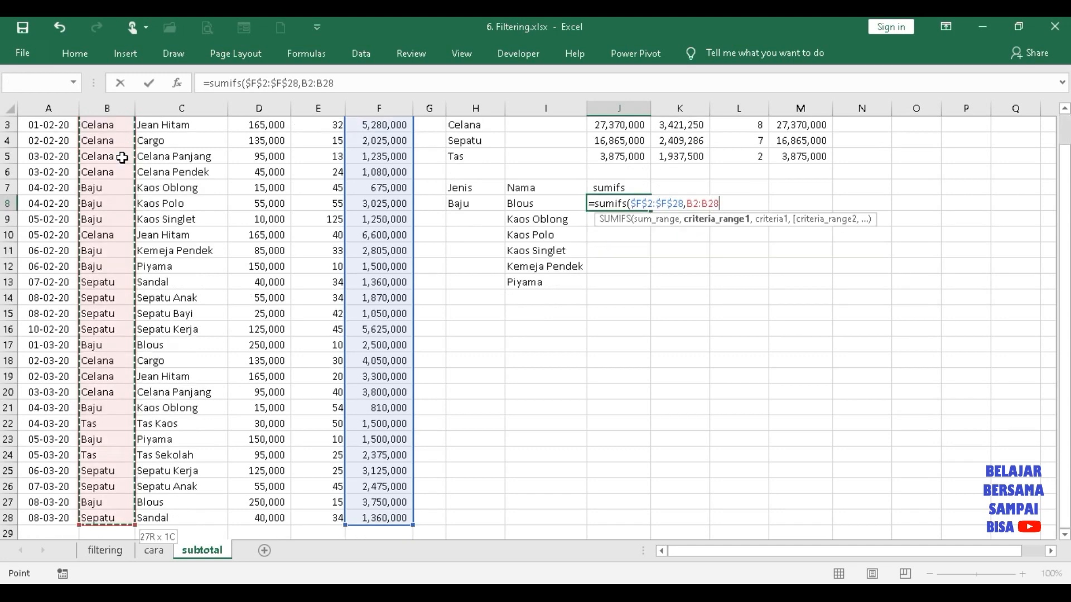
key(F4)
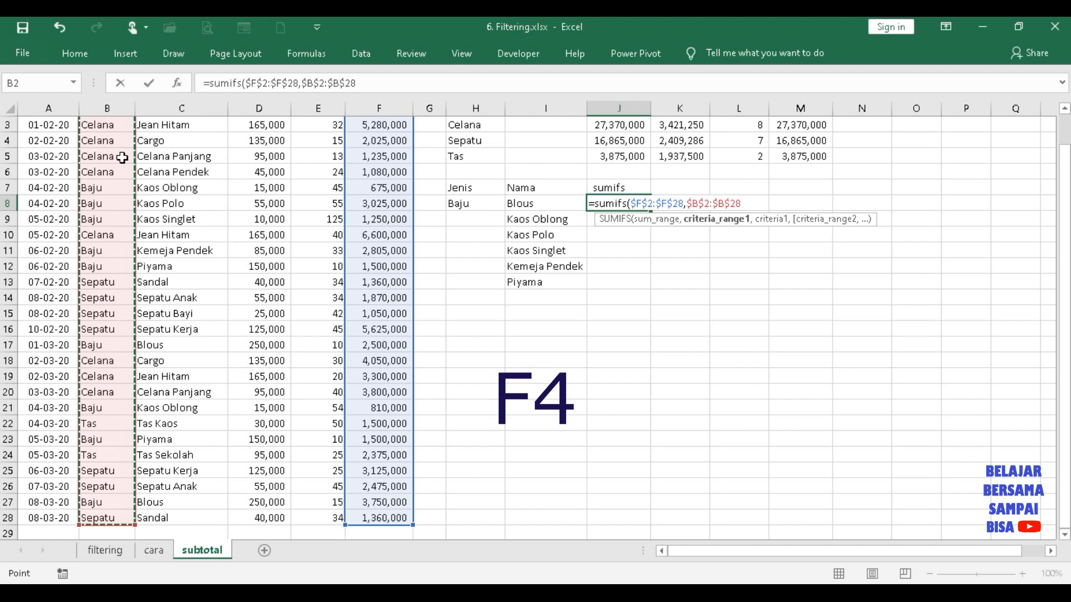
text(,)
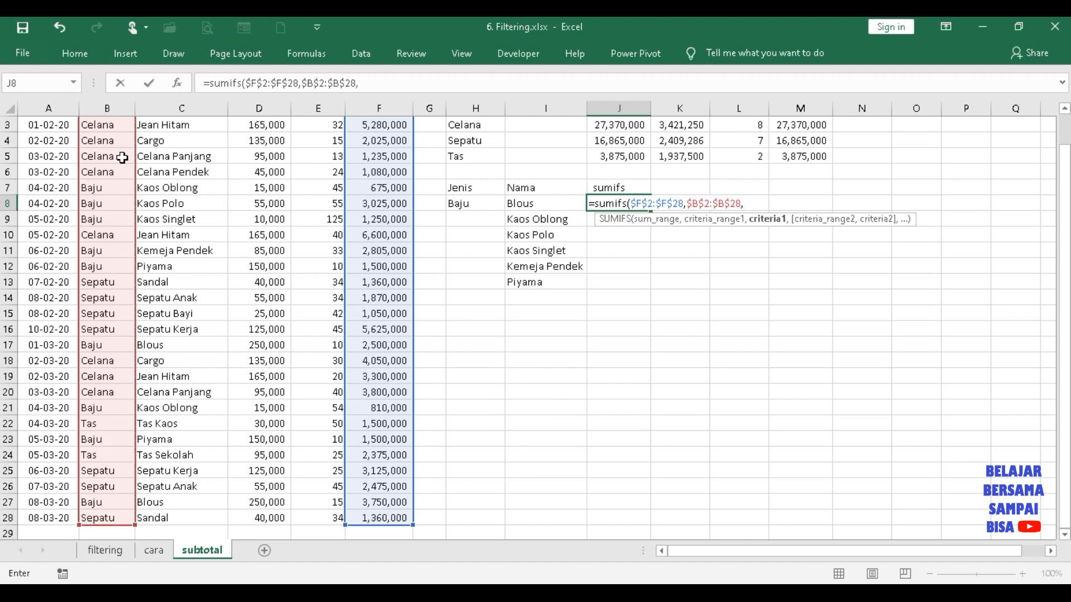
- Set the first criterion of the SUMIFS formula to the absolute reference $H$8
click(465, 205)
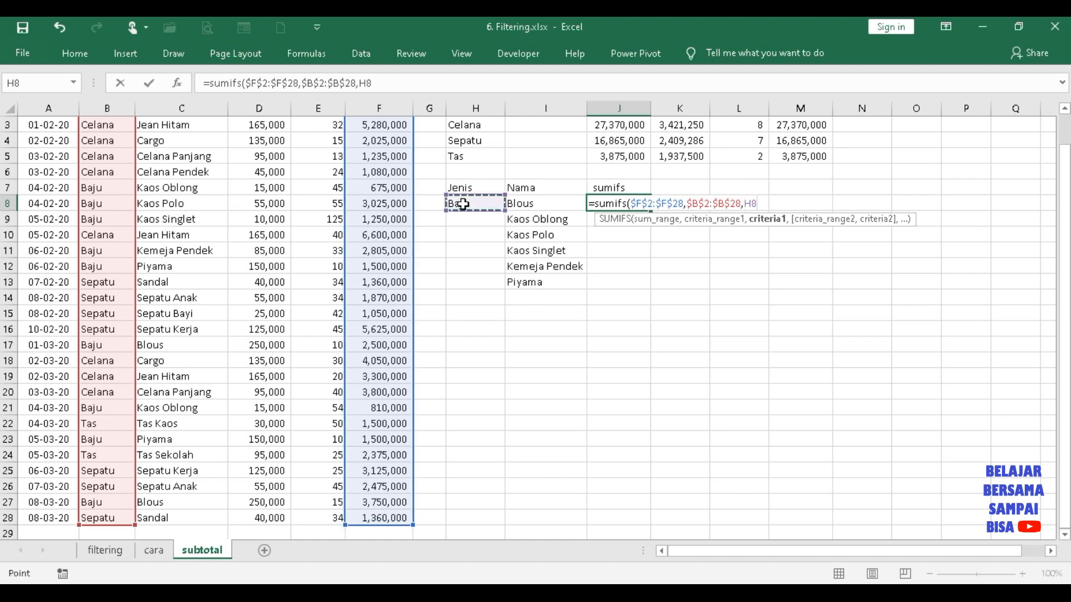
key(F4)
text(,)
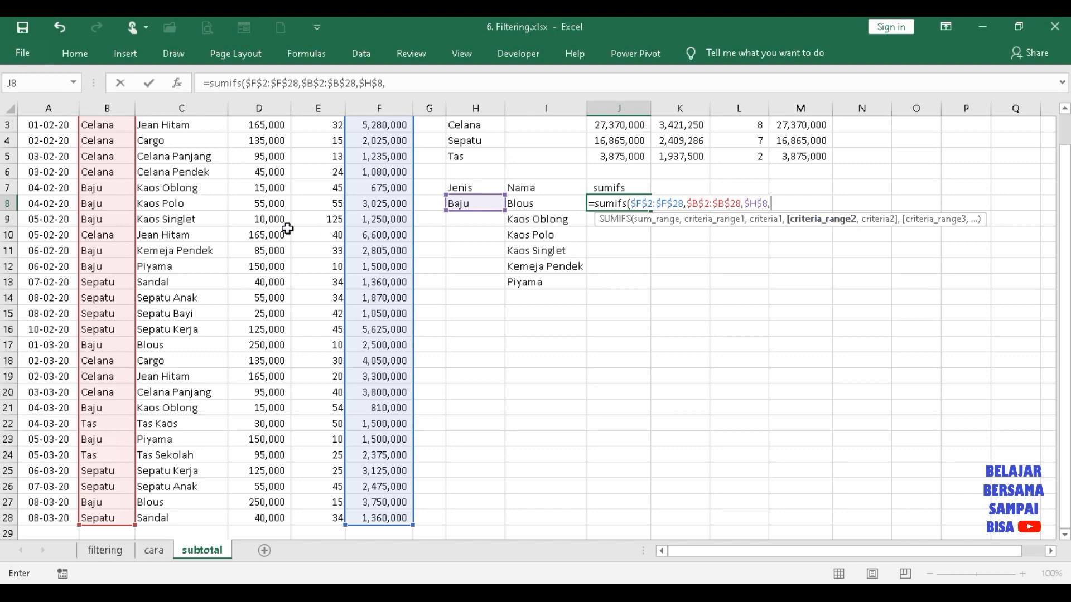
- Add the Nama column as the formula's second criteria range, using the absolute reference $C$2:$C$28
click(176, 214)
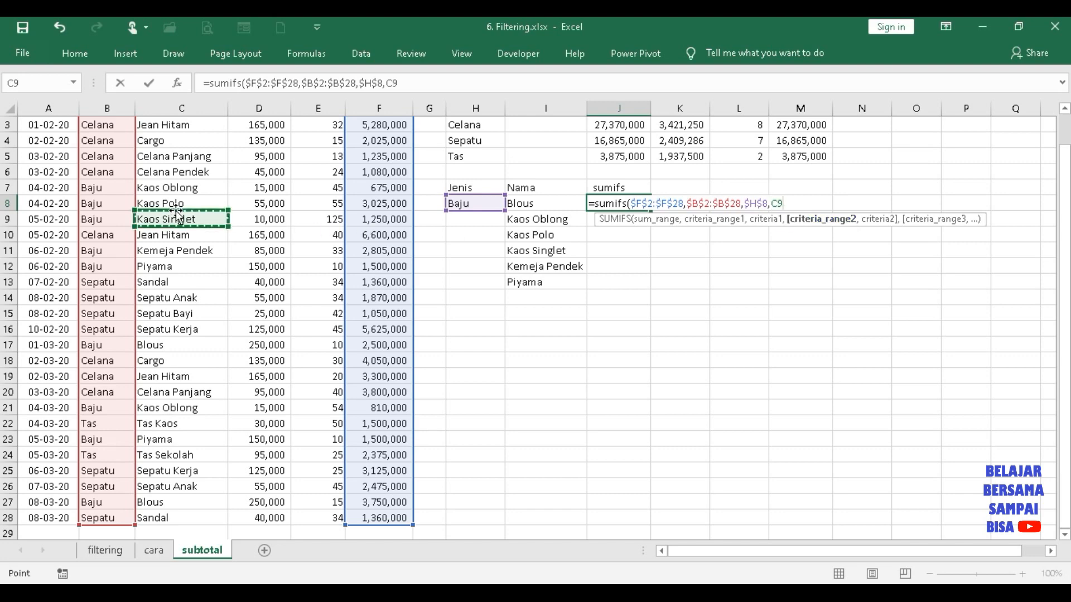
scroll(176, 214, up, 1)
key(Up)
key(Up)
key(Up)
key(Up)
key(Up)
key(Up)
key(Up)
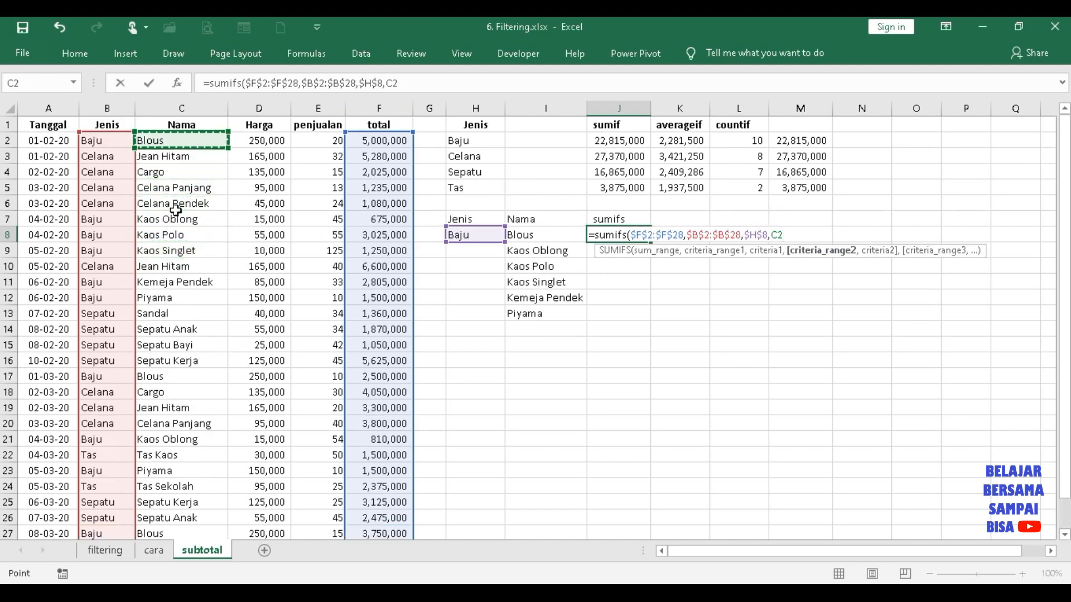
key(ctrl+shift+Down)
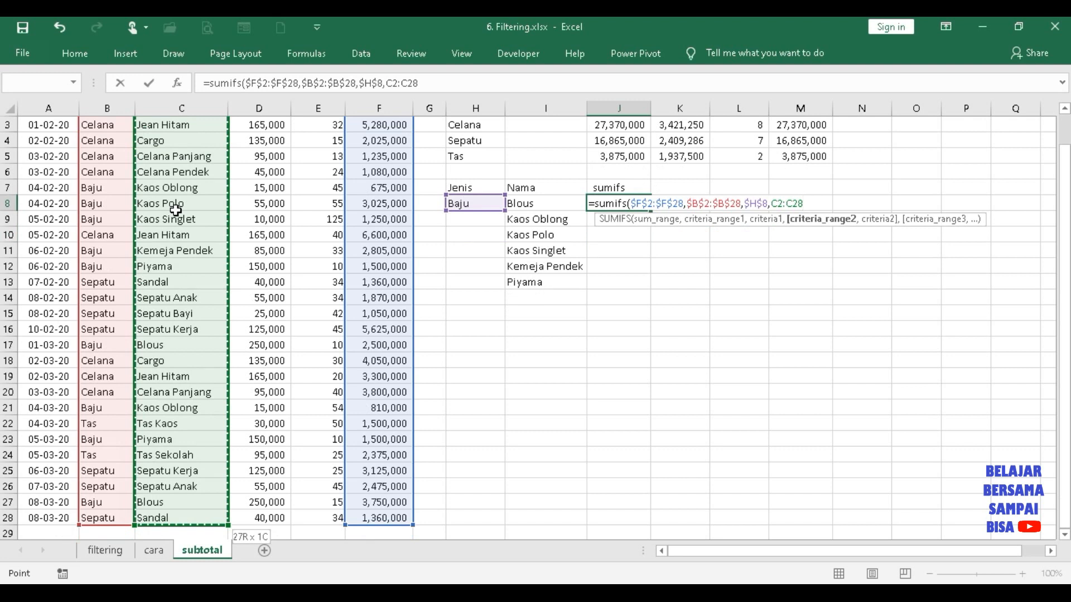
key(F4)
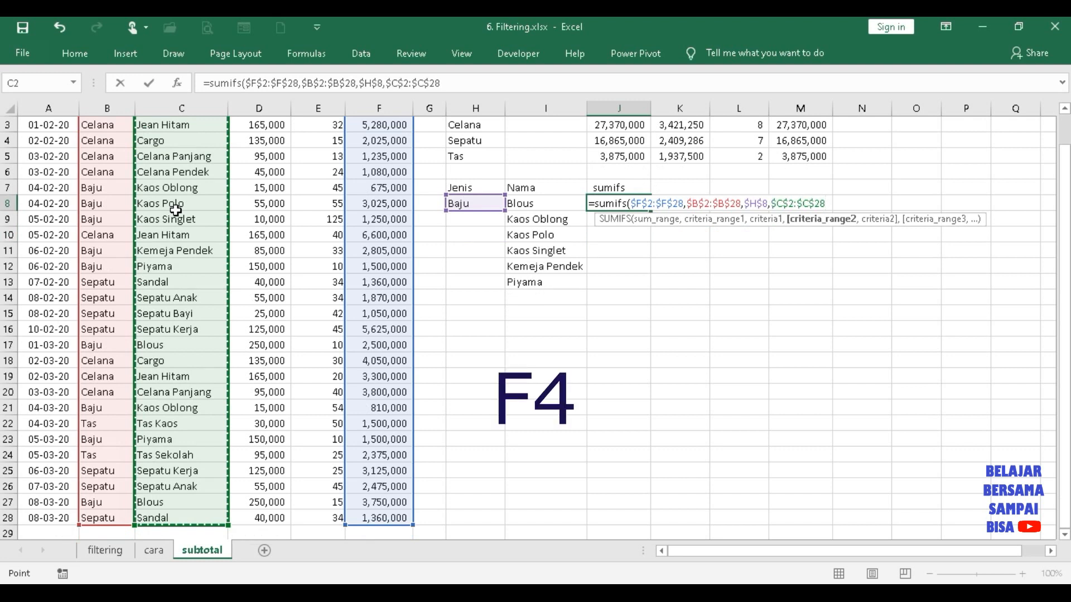
text(,)
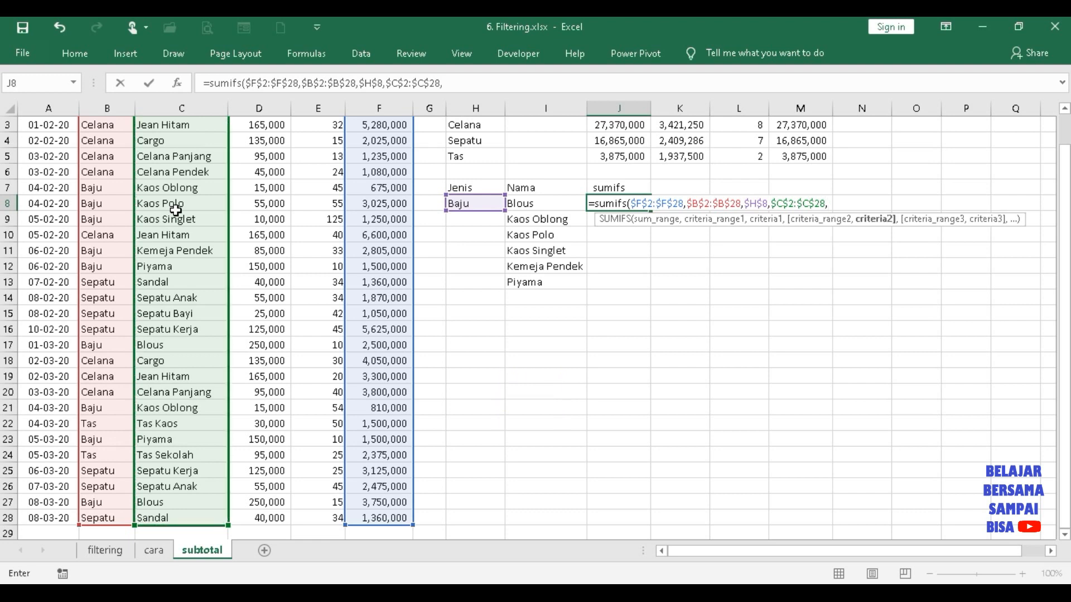
- Set the second criterion of the SUMIFS formula to the column-locked reference $I8 and complete the formula
click(546, 201)
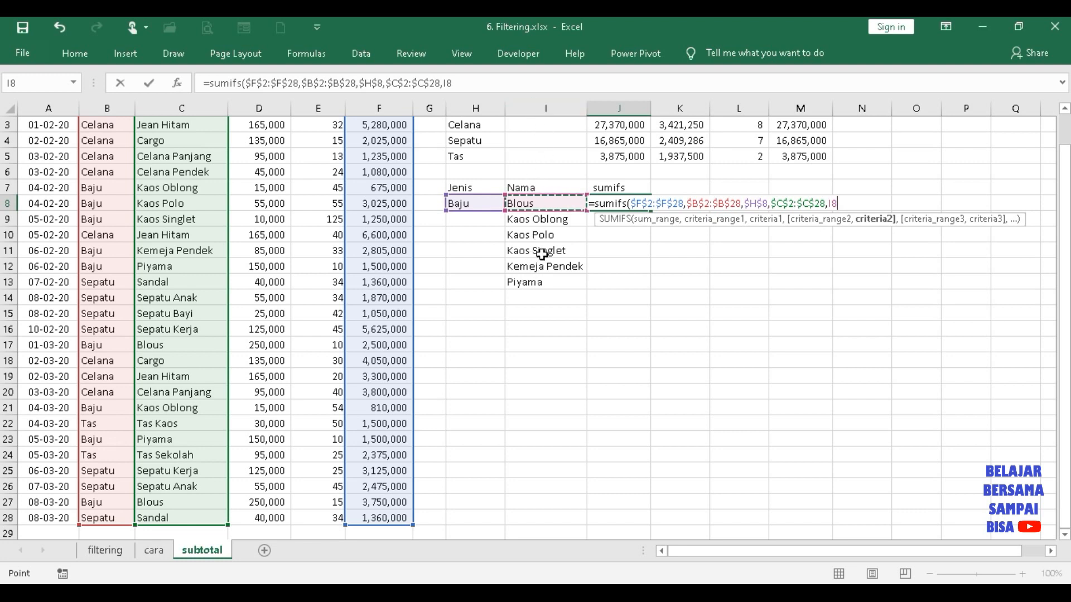
key(F4)
key(F4)
key(F4)
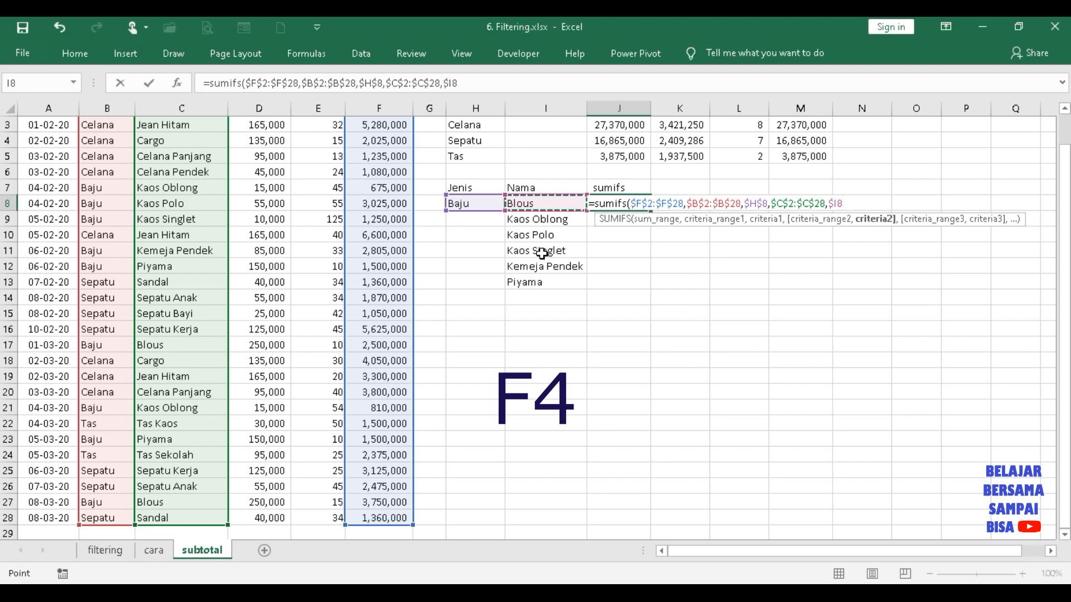
click(469, 86)
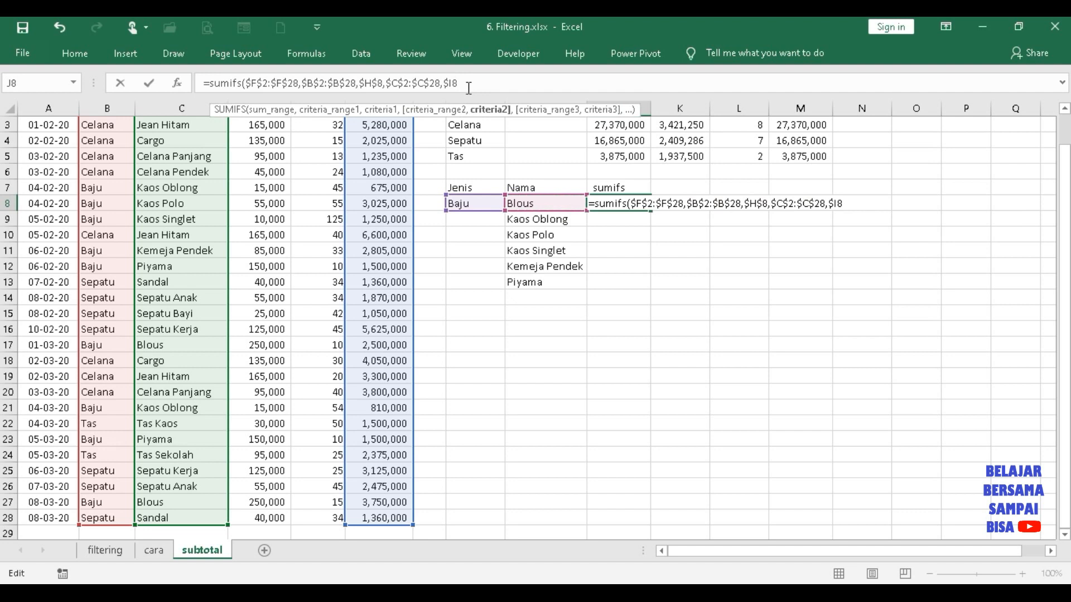
key(Return)
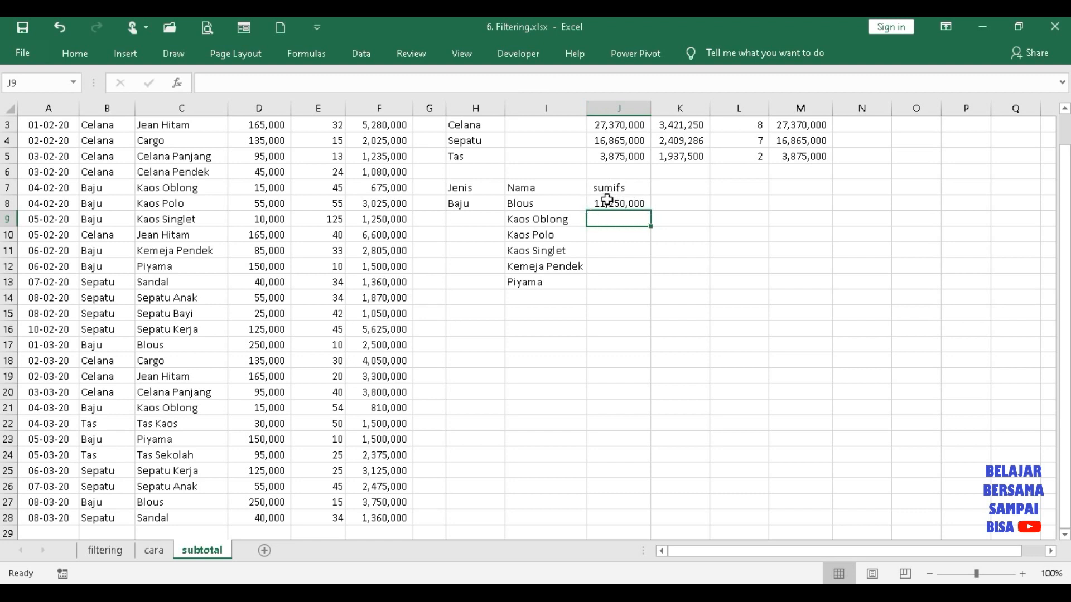
- Add the column header averageifs in K7, beside the sumifs header
click(74, 523)
click(675, 188)
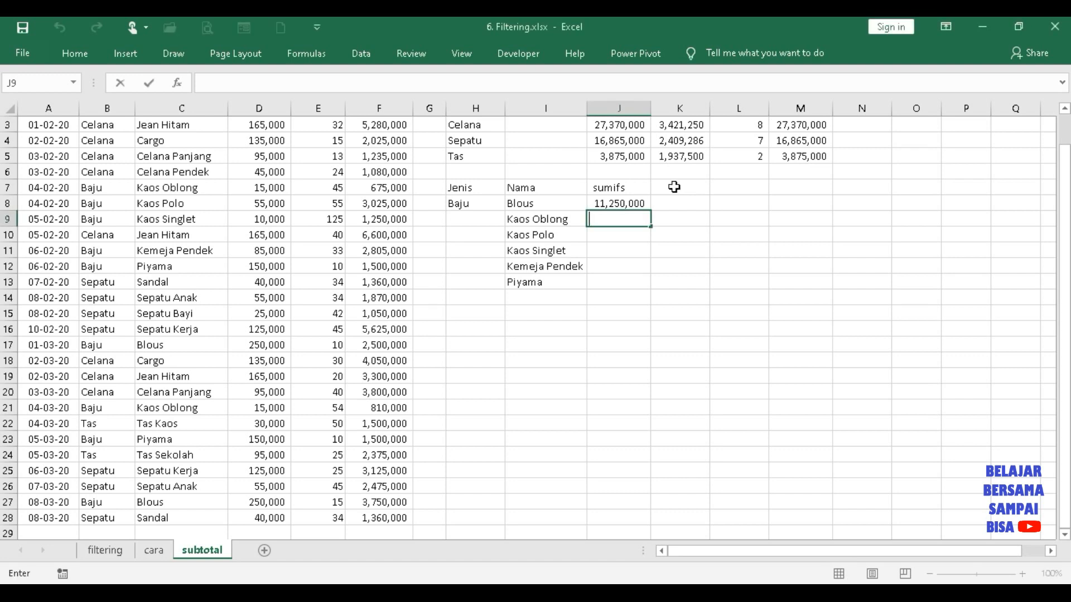
click(673, 185)
text(a)
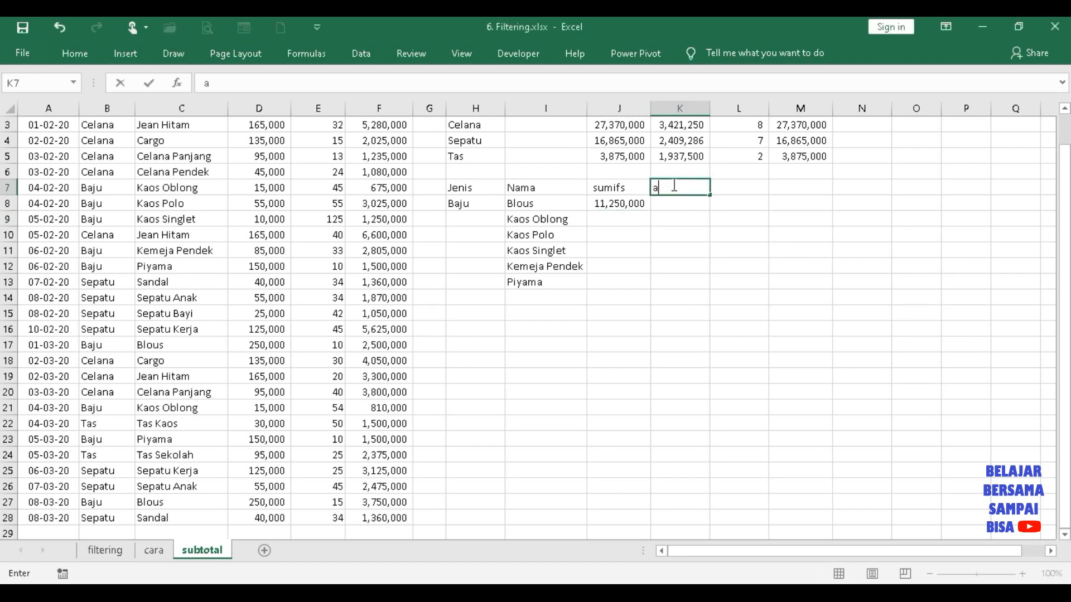
text(verageifs)
key(Return)
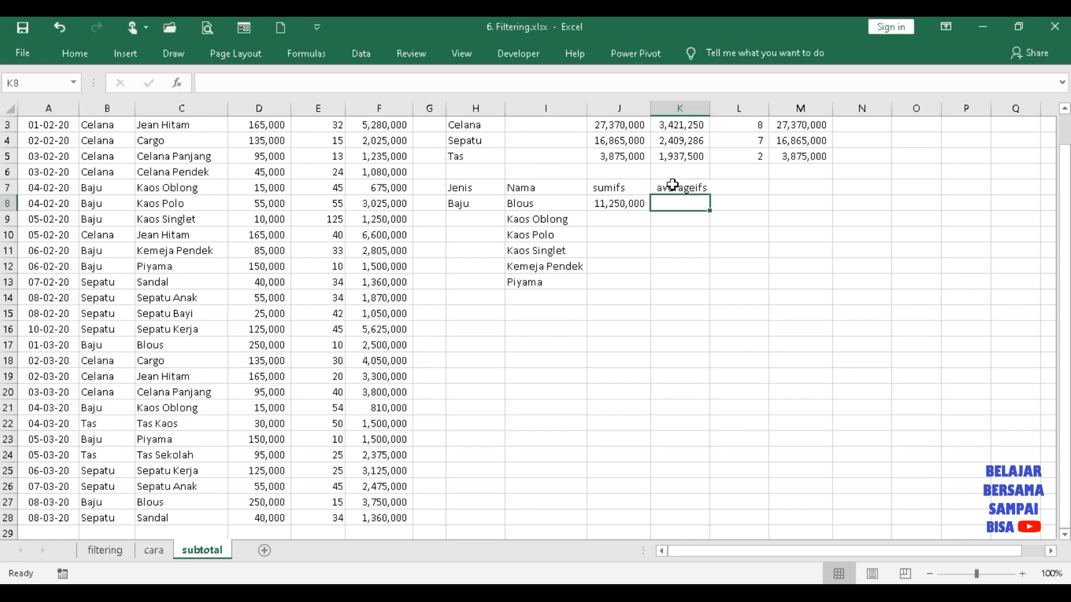
- Start an AVERAGEIFS formula in K8 with the total column as absolute average range $F$2:$F$28
text(=av)
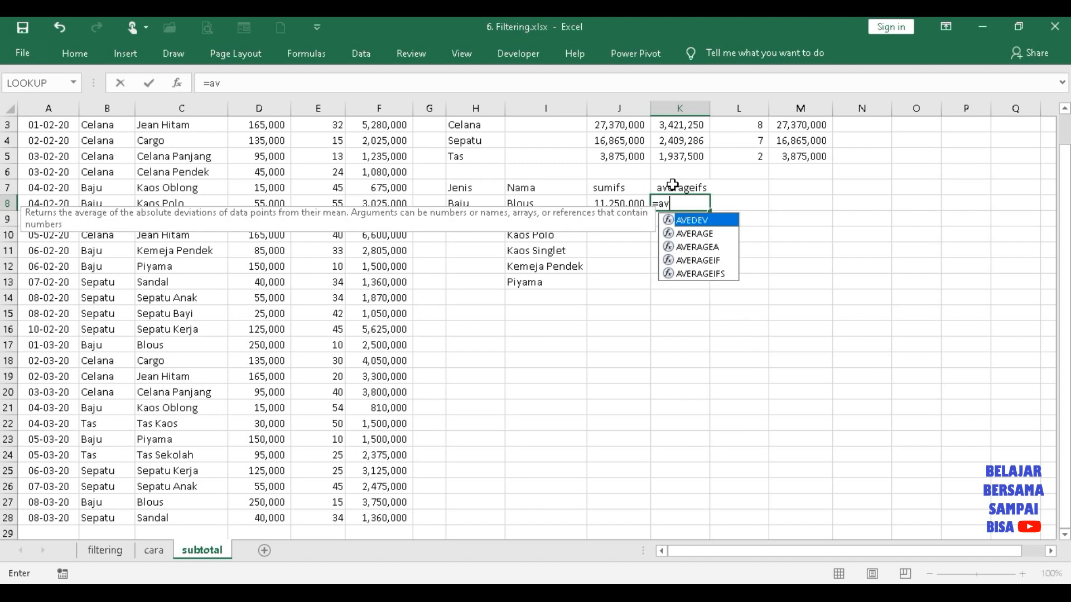
text(erage)
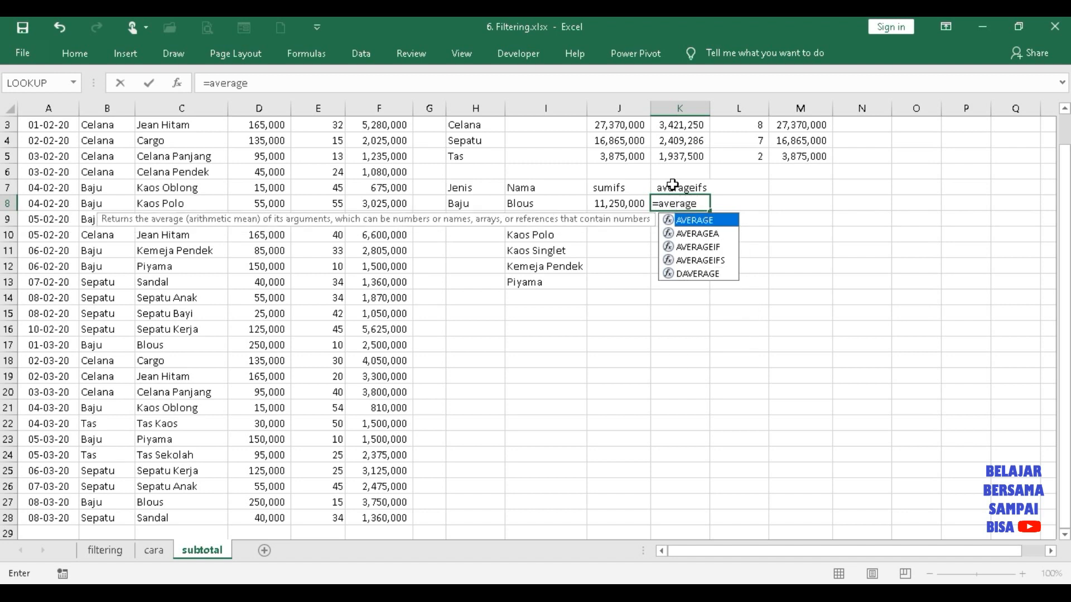
text(ifs()
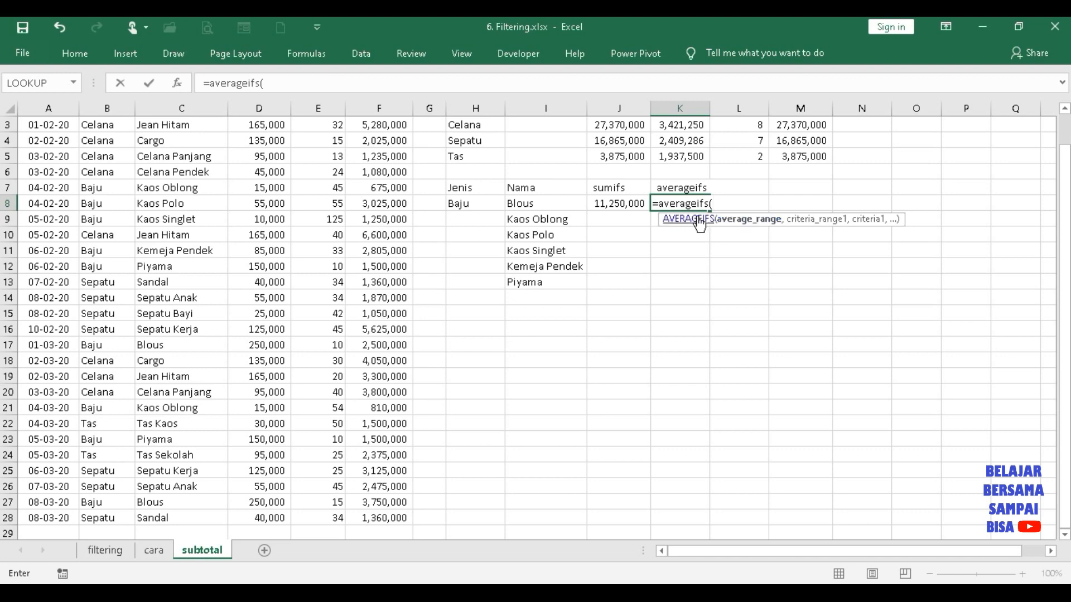
click(395, 150)
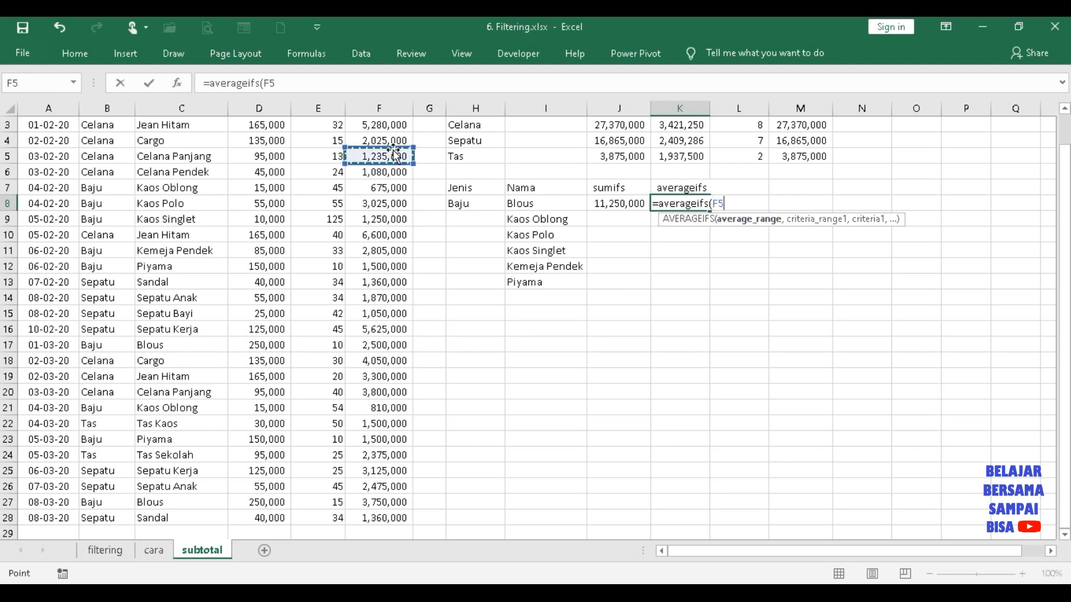
key(Up)
key(Up)
key(Up)
key(Up)
key(Down)
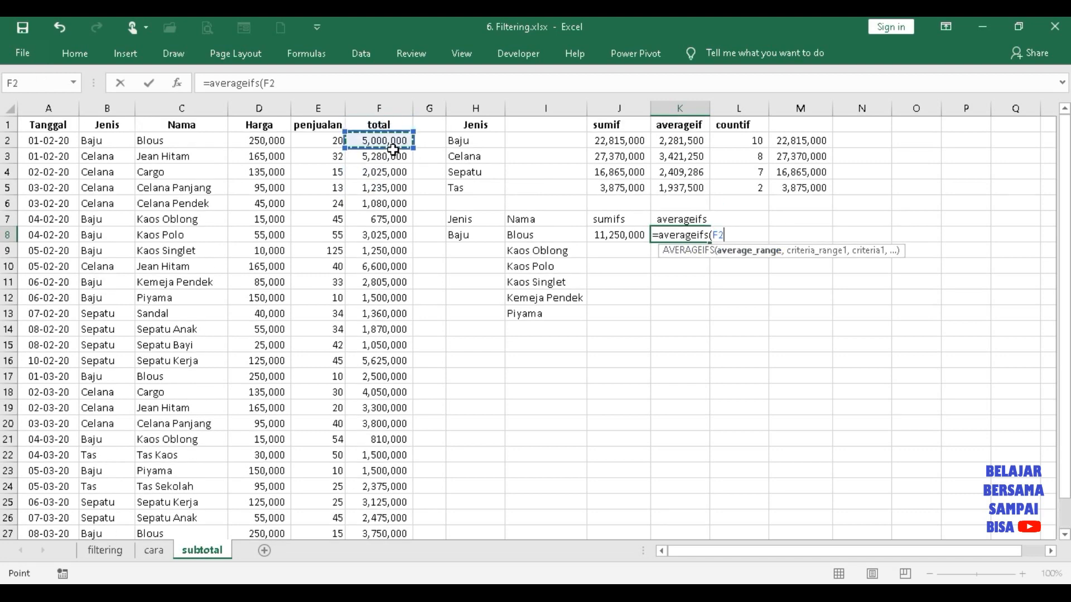
key(ctrl+shift+Down)
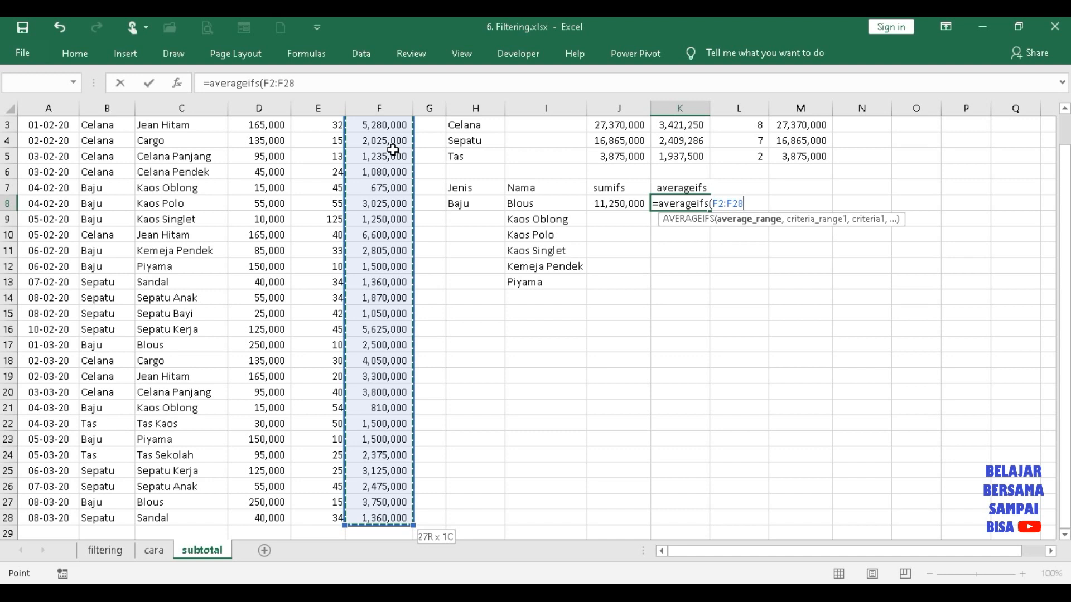
key(F4)
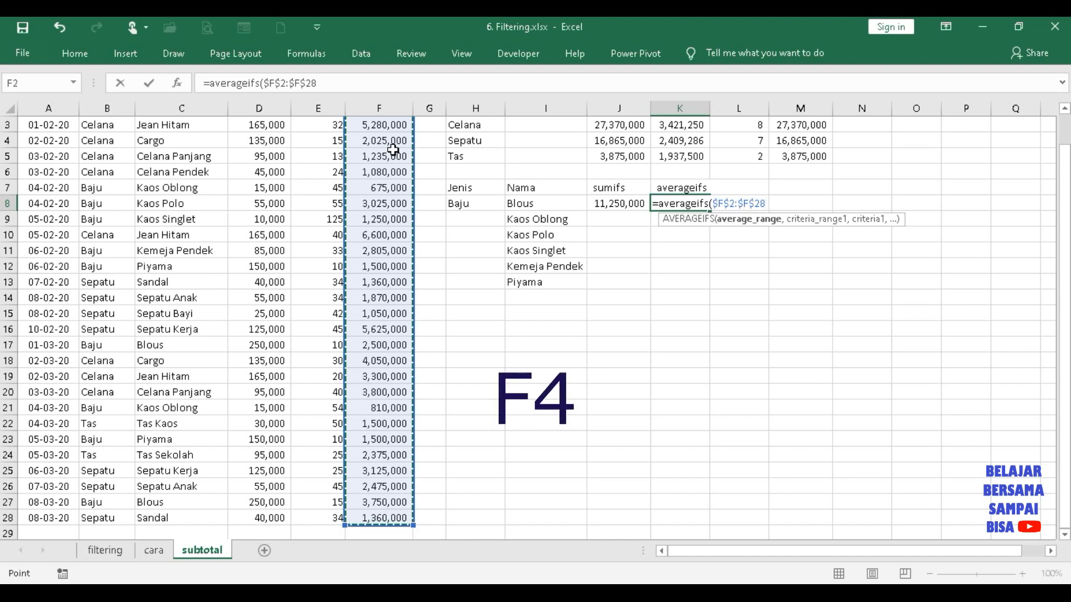
text(,)
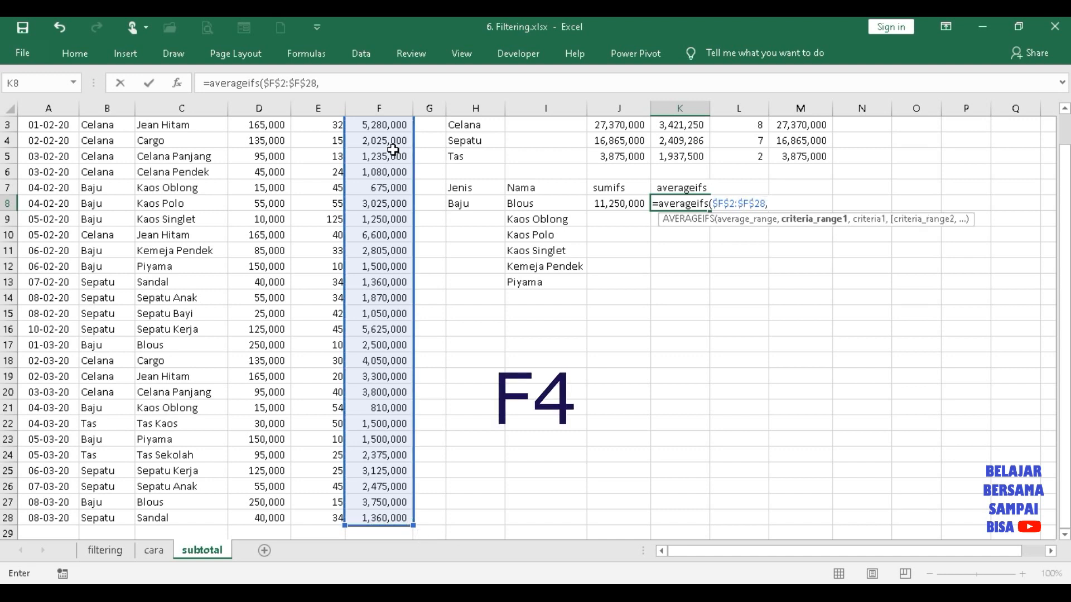
- Add the Jenis column as the AVERAGEIFS formula's first criteria range, using the absolute reference $B$2:$B$28
key(Left)
key(Left)
key(Left)
key(Left)
key(Left)
key(Left)
key(Left)
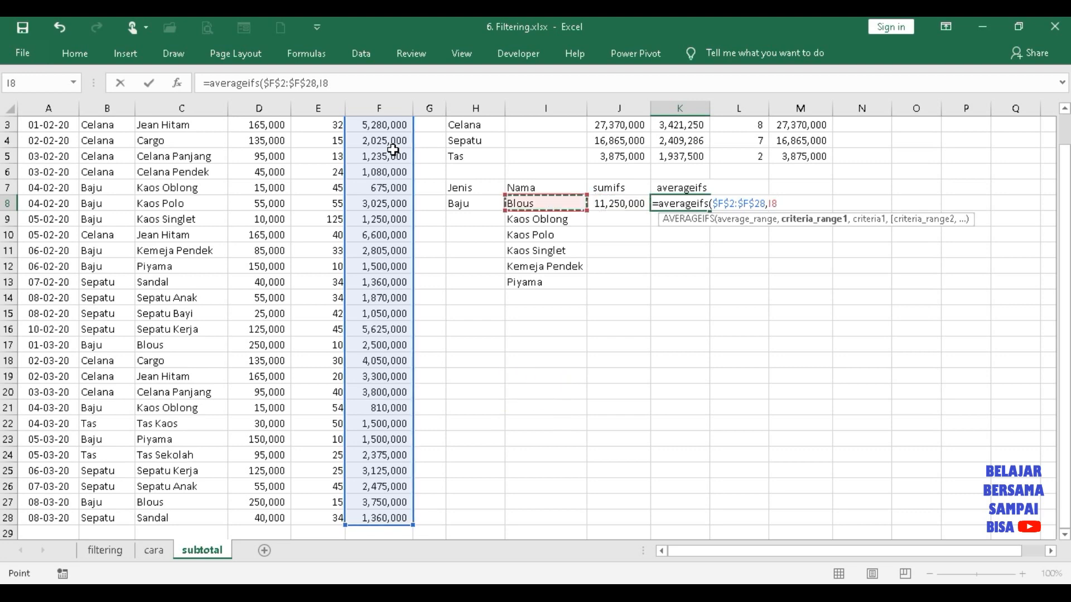
key(Left)
key(Left)
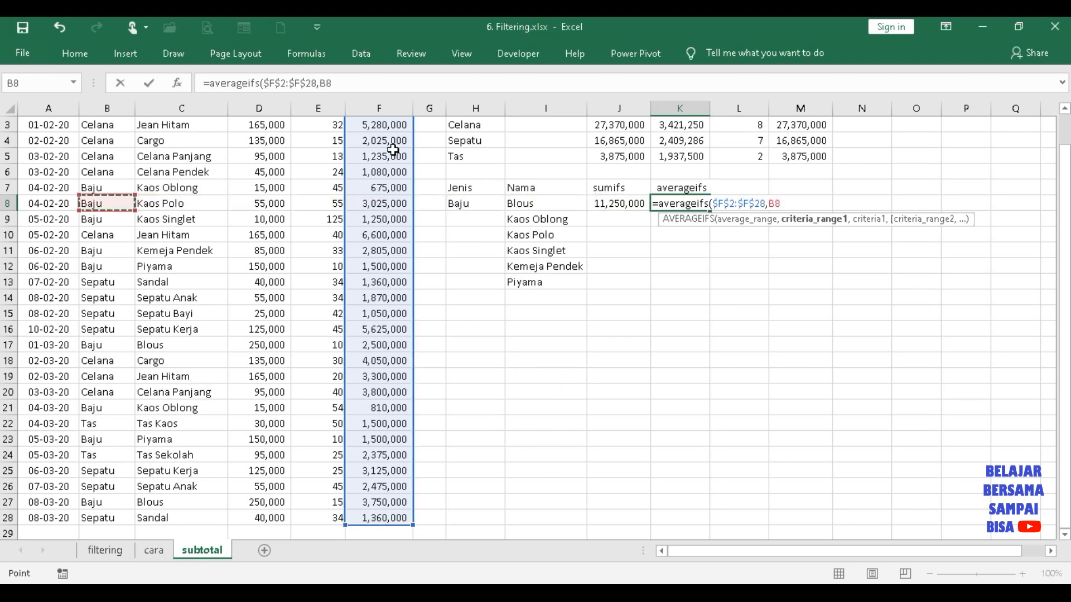
key(Up)
key(Up)
key(Up)
key(Up)
key(Up)
key(Up)
key(Up)
key(Down)
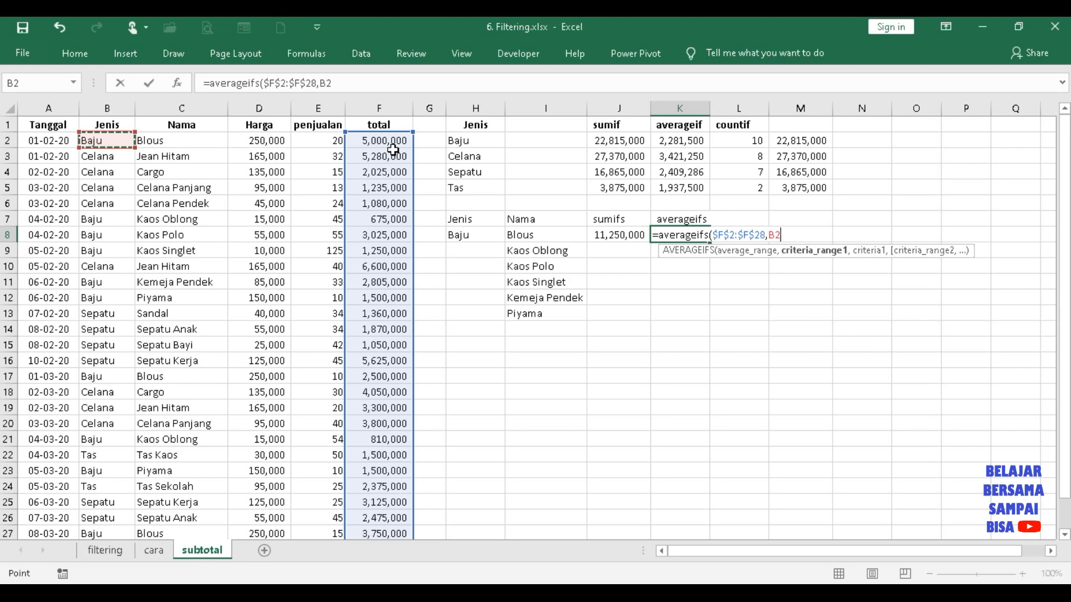
key(ctrl+shift+Down)
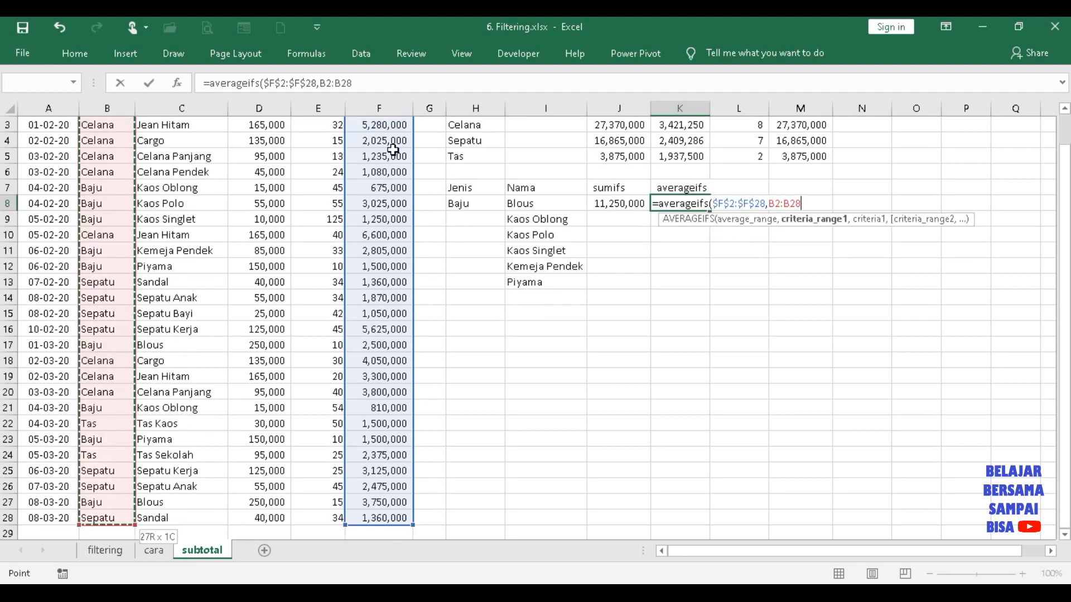
key(F4)
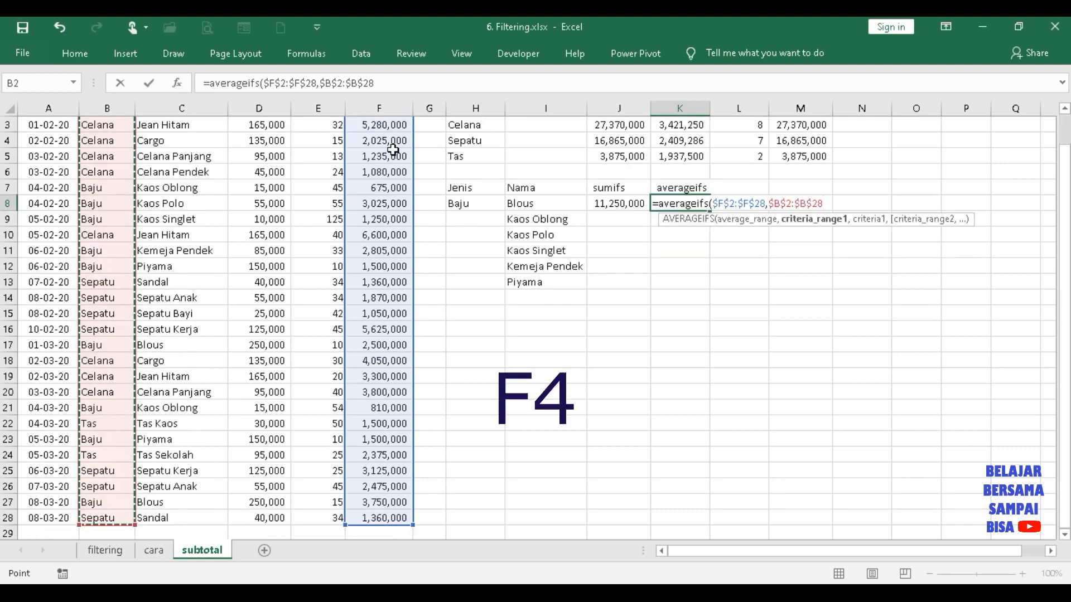
text(,)
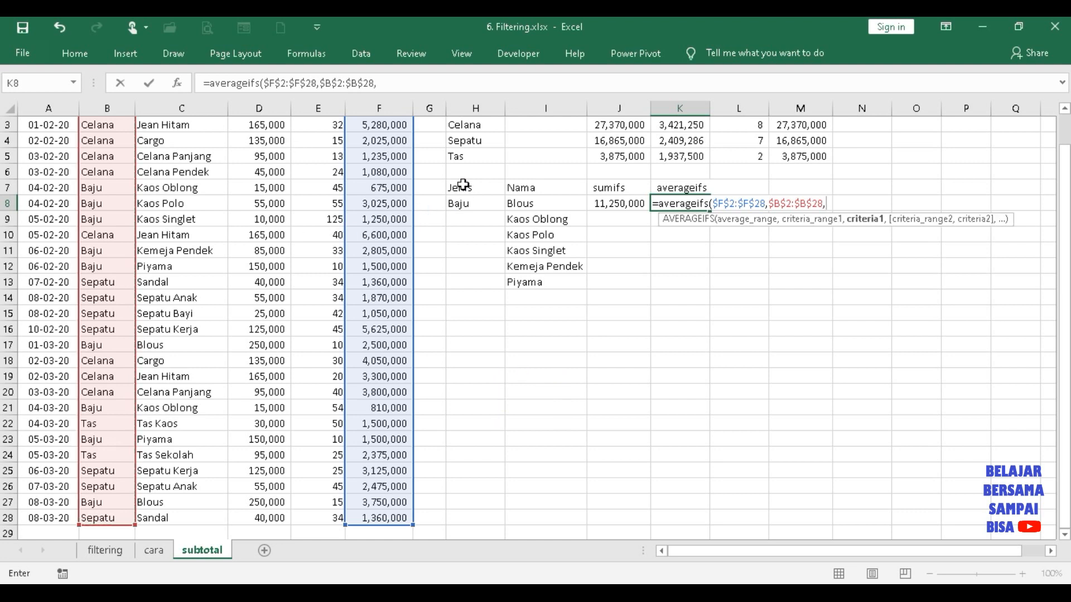
- Set the first criterion of the AVERAGEIFS formula to the absolute reference $H$8
click(465, 205)
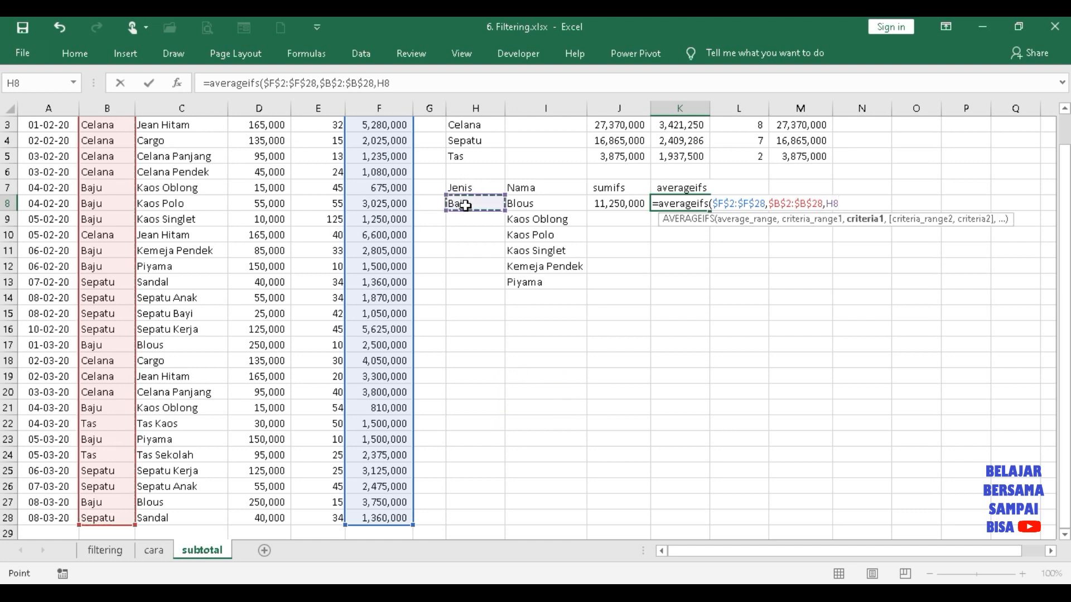
key(F4)
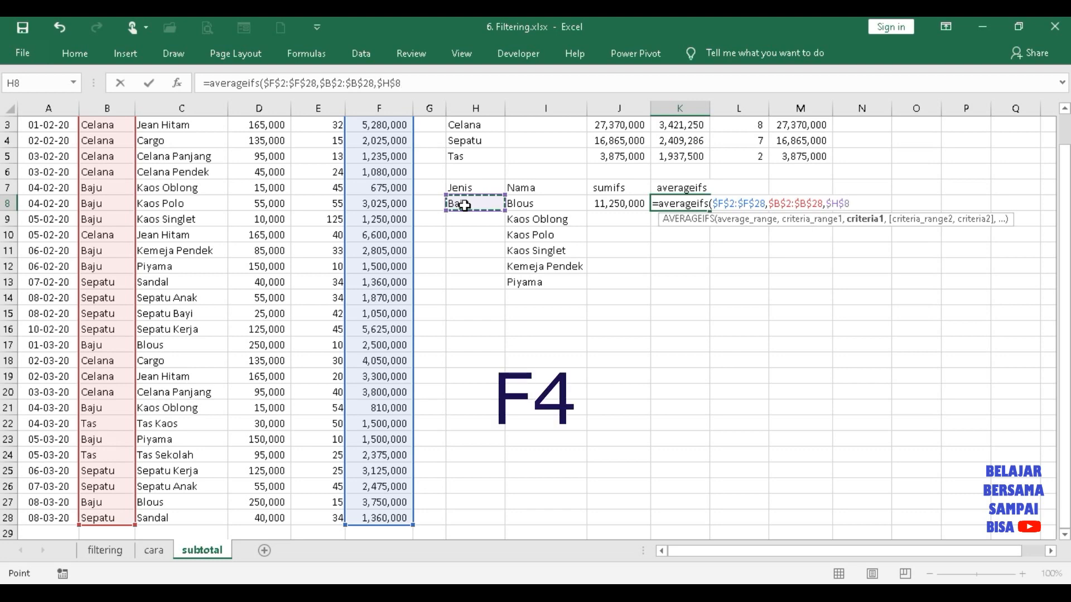
text(,)
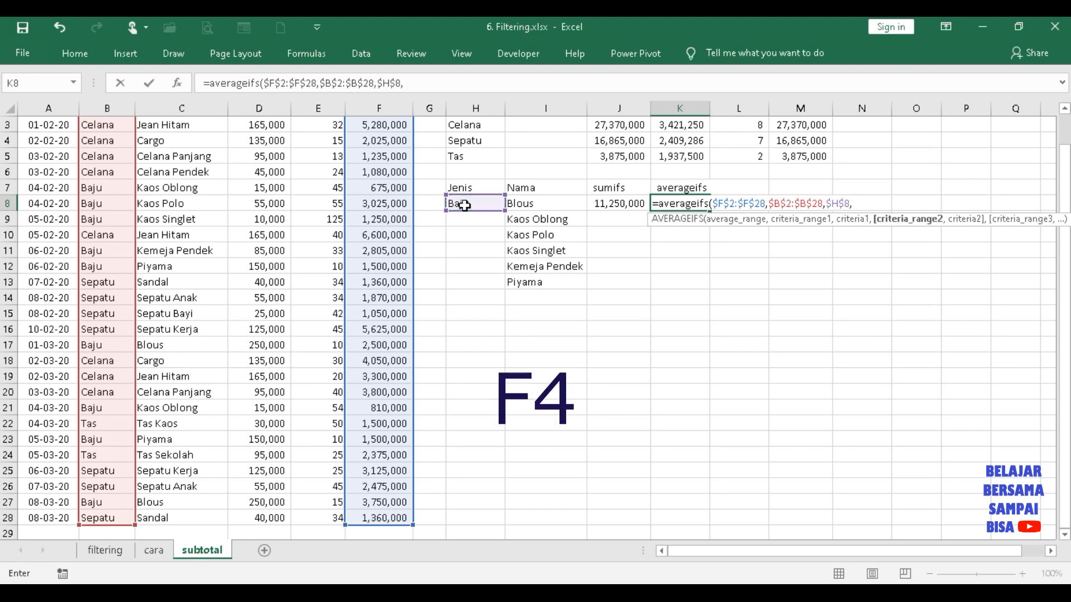
- Add the Nama column as the AVERAGEIFS formula's second criteria range, using the absolute reference $C$2:$C$28
scroll(134, 181, up, 1)
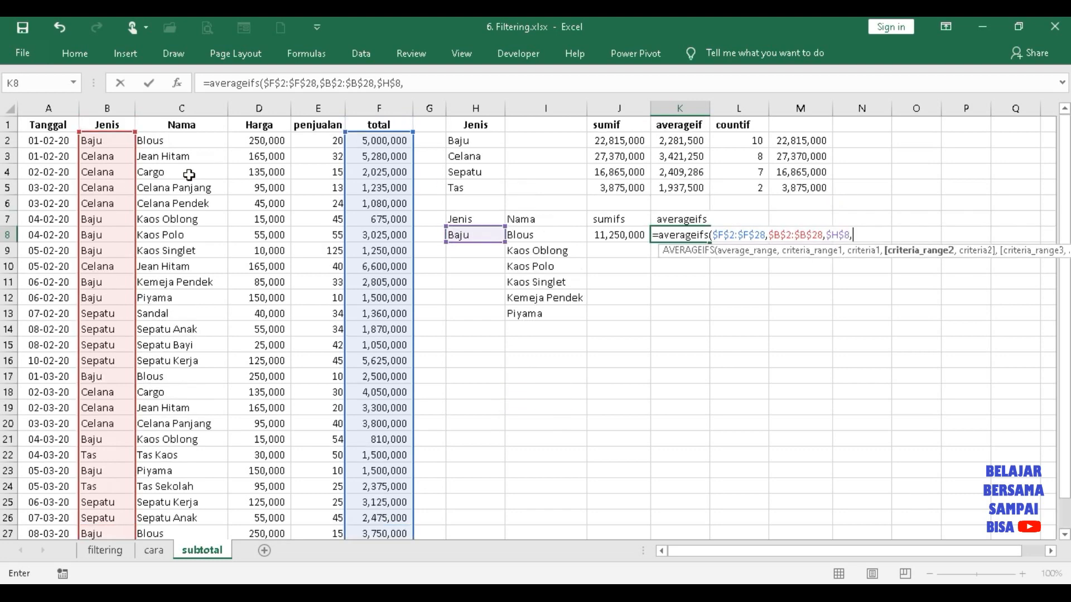
click(180, 143)
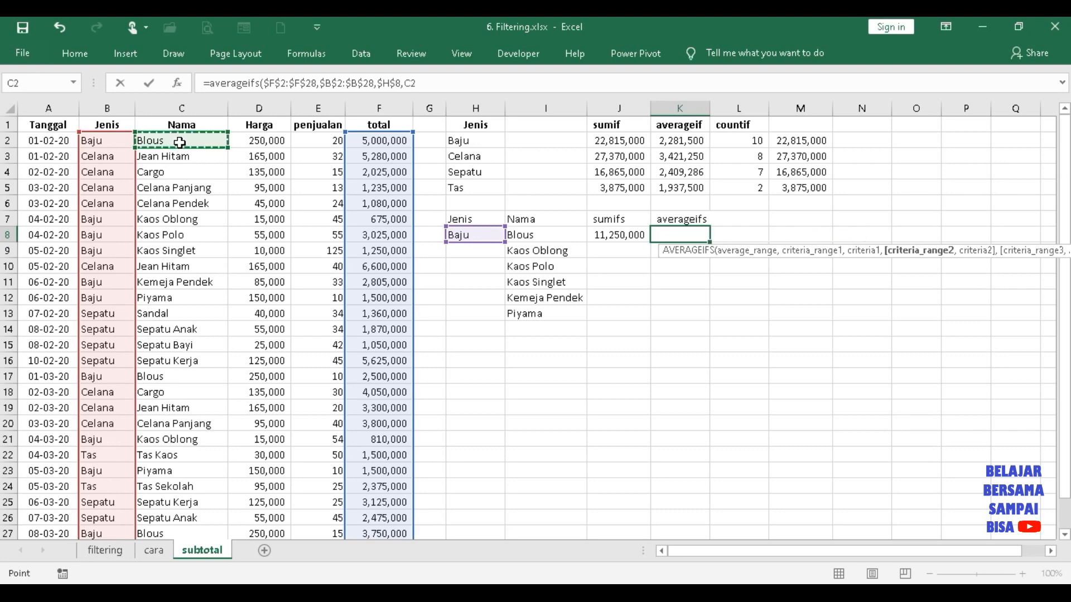
key(ctrl+shift+Down)
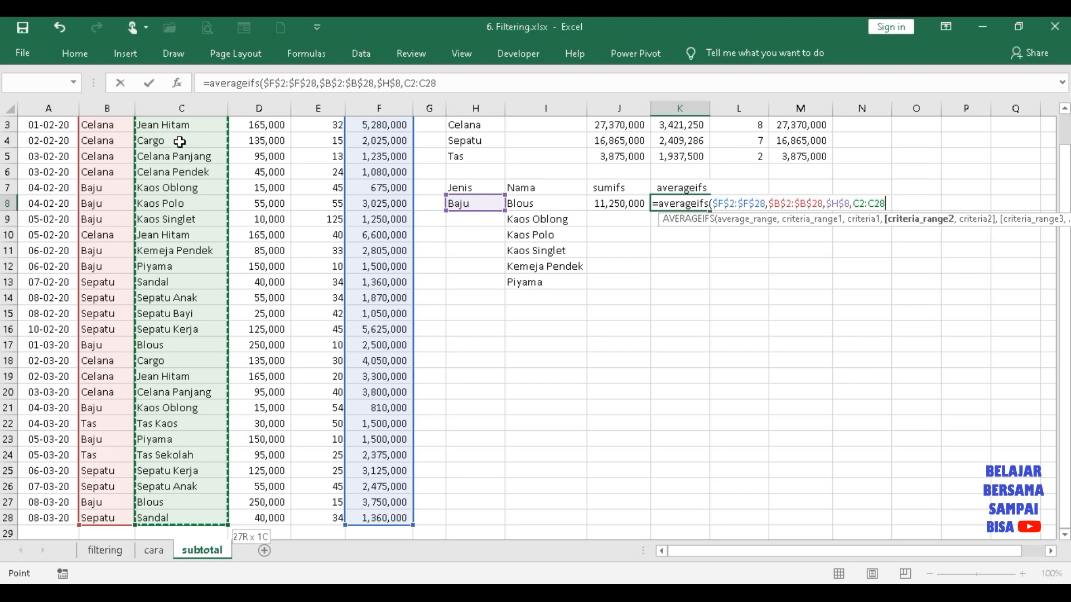
key(F4)
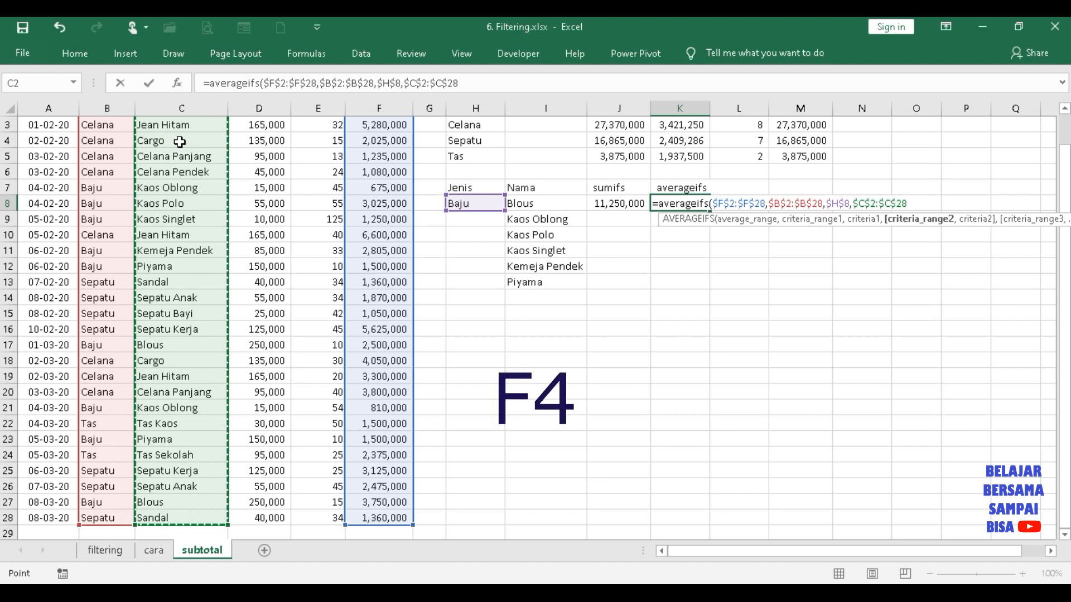
text(,)
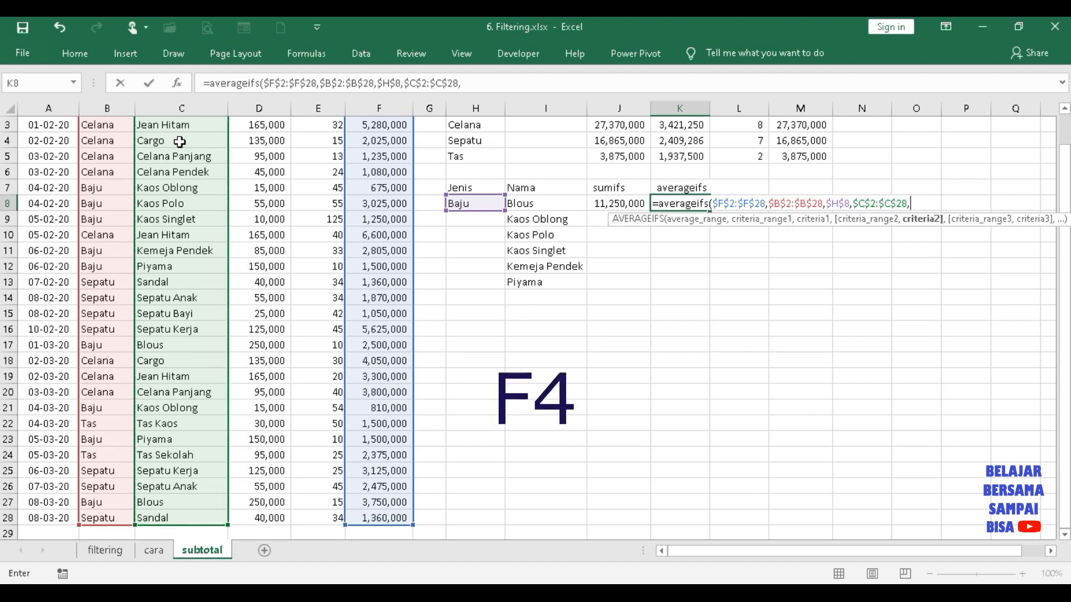
- Set the second criterion of the AVERAGEIFS formula to the column-locked reference $I8 and complete the formula
click(526, 205)
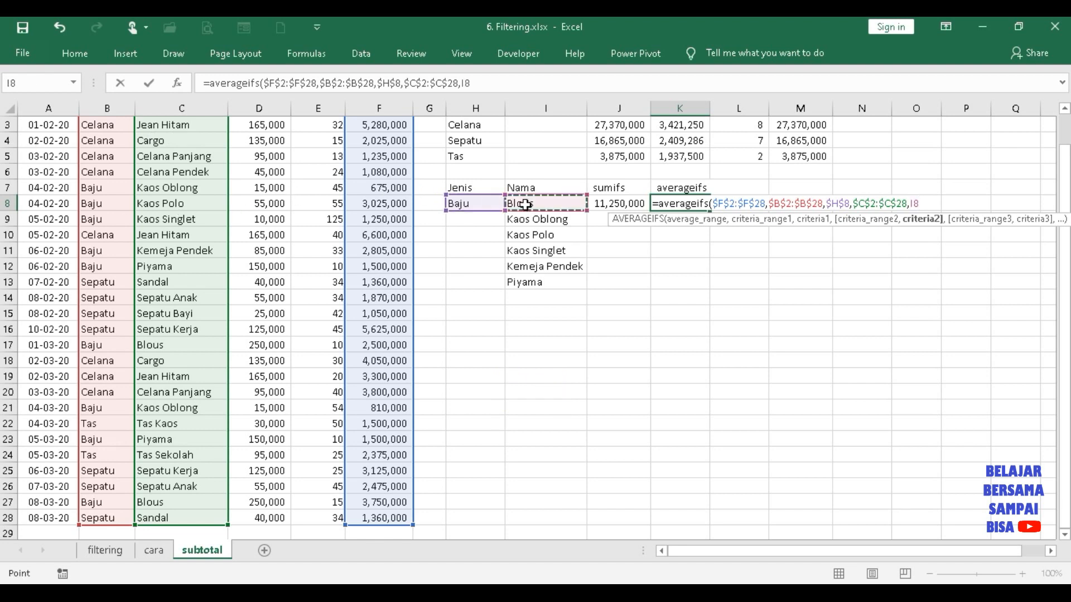
key(F4)
key(F4)
key(F4)
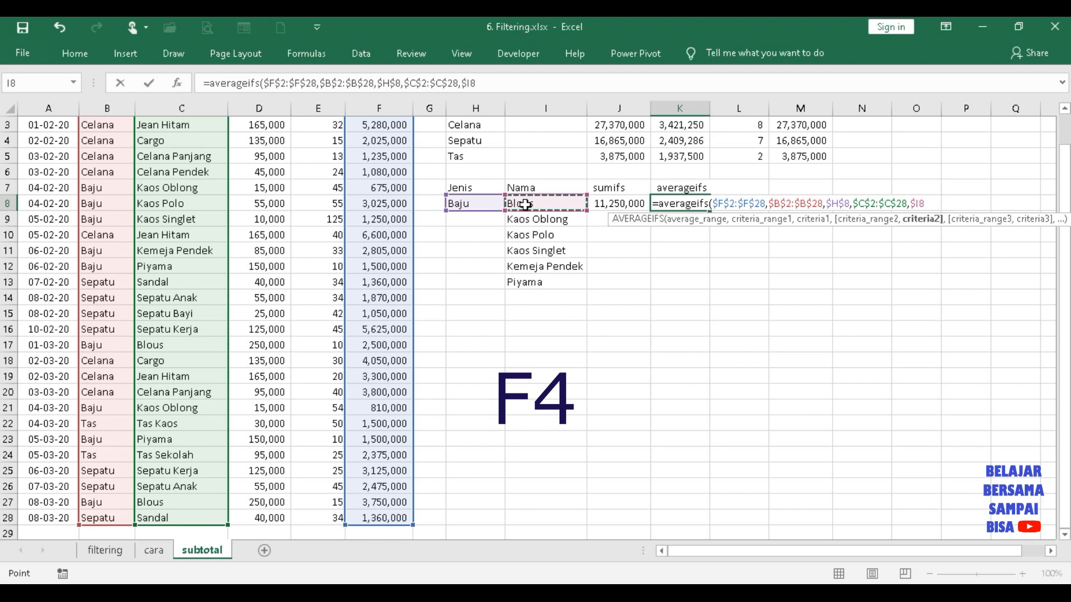
key(Return)
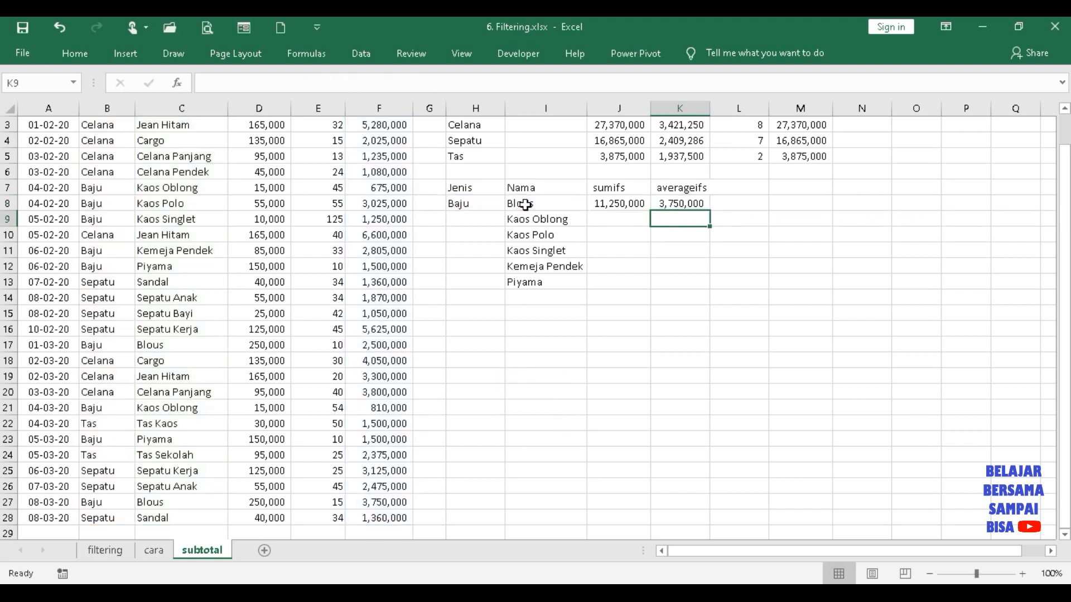
key(Up)
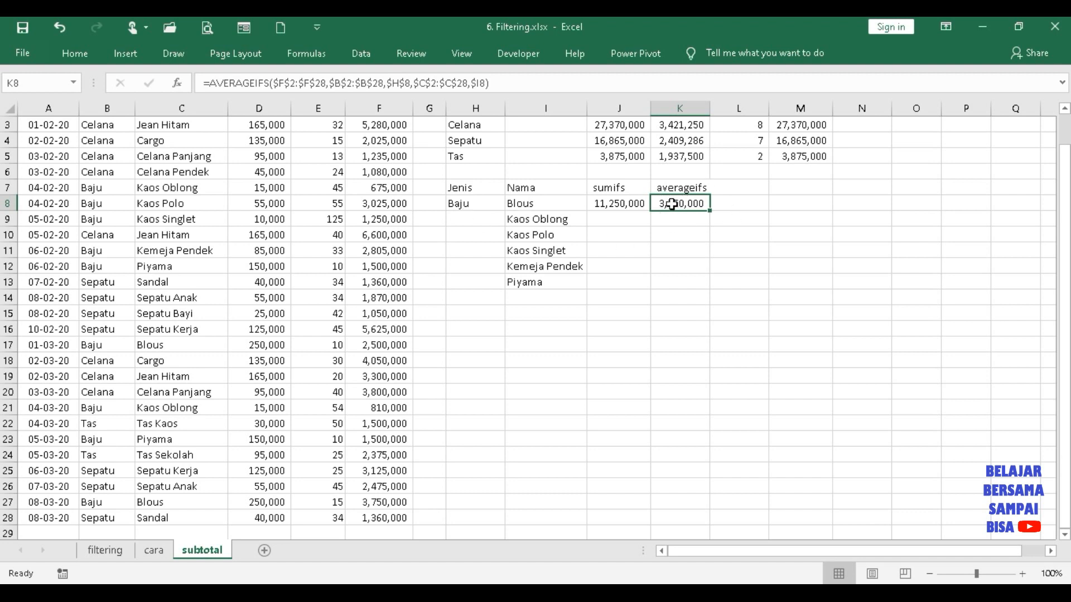
- Widen column K slightly and enter the column header countifs in L7
drag(709, 107, 716, 107)
click(734, 185)
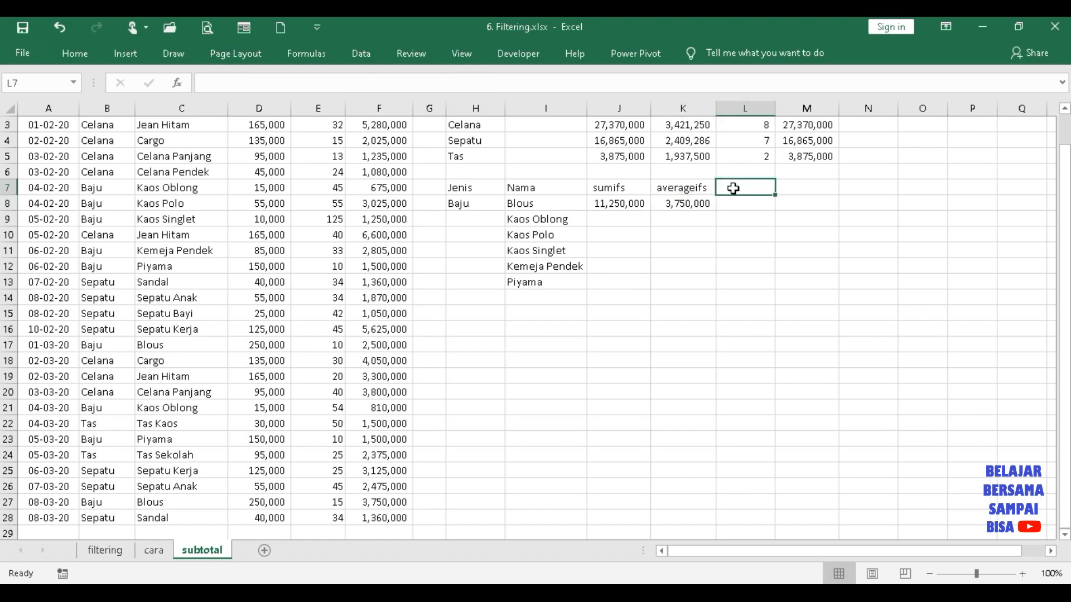
text(countifs)
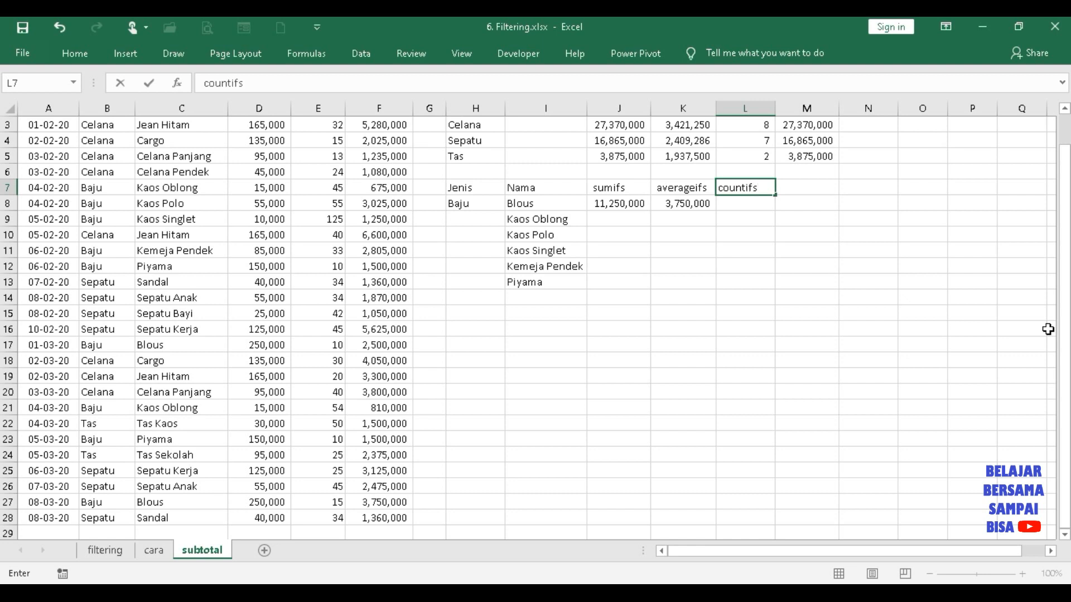
- Start a COUNTIFS formula in L8 with the Jenis column, absolute reference $B$2:$B$28, as the first criteria range
key(Return)
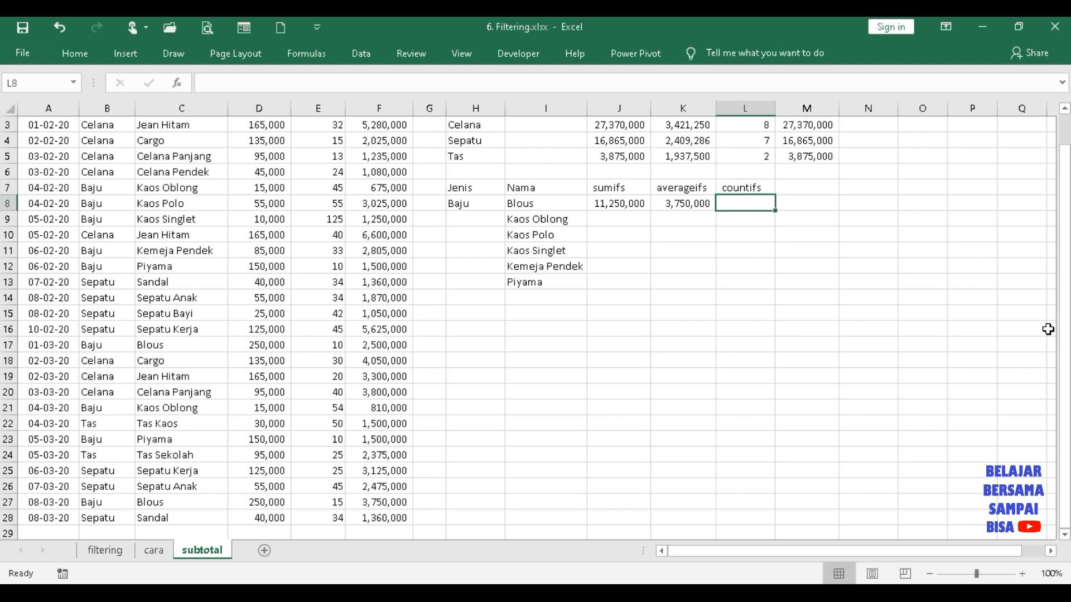
text(=c)
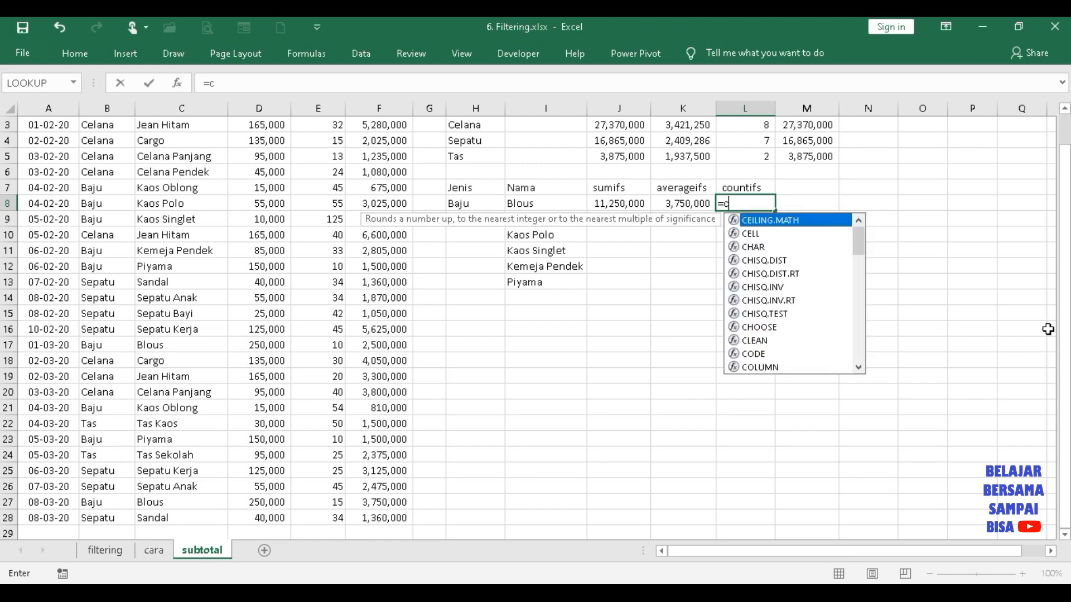
text(ount)
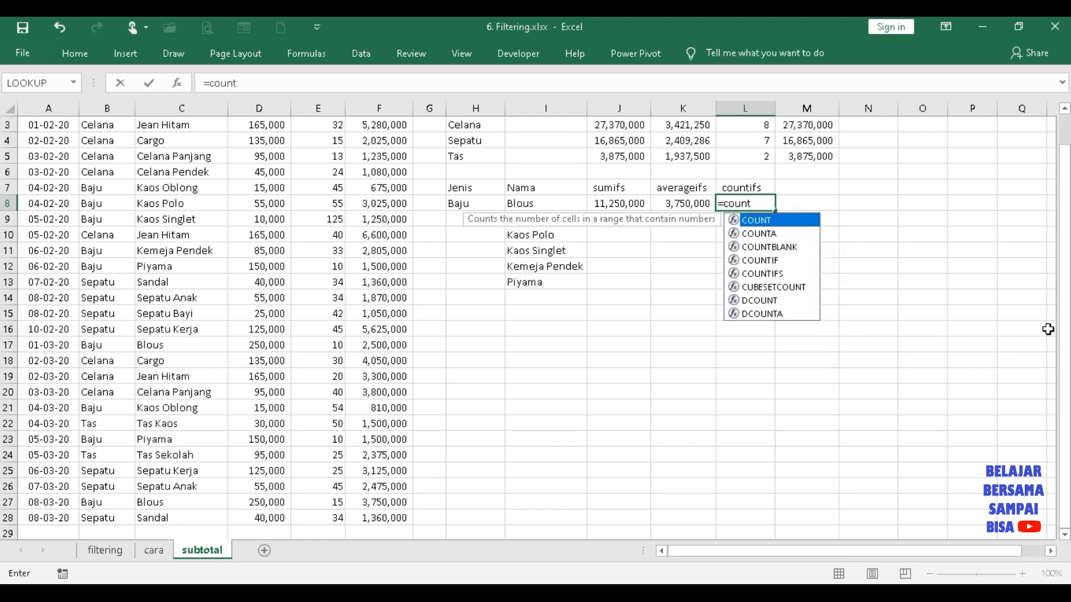
text(ifs()
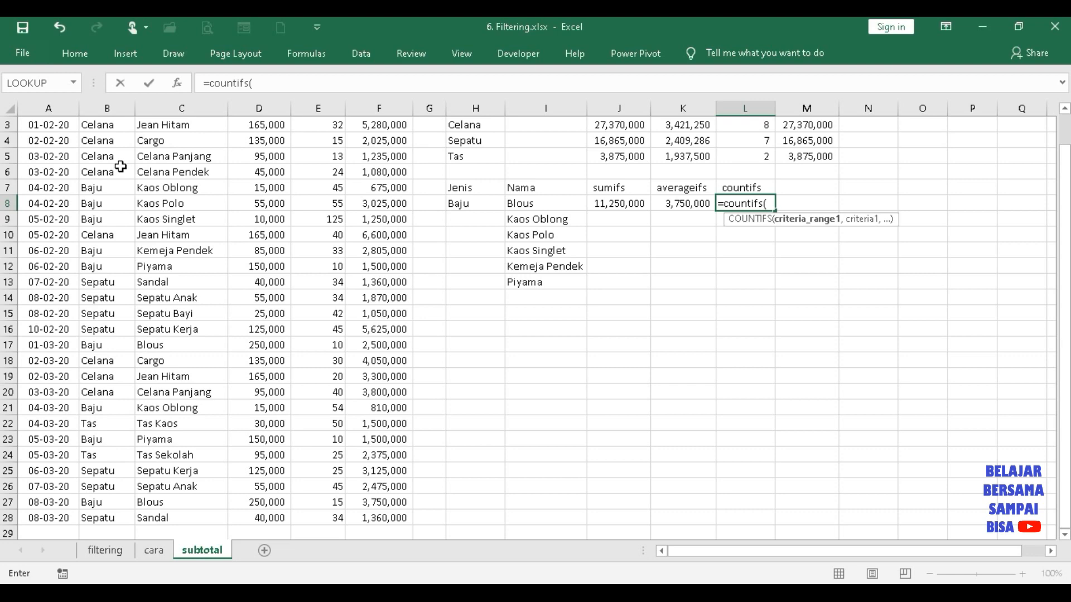
click(122, 171)
key(Up)
key(Up)
key(Up)
key(Up)
key(Up)
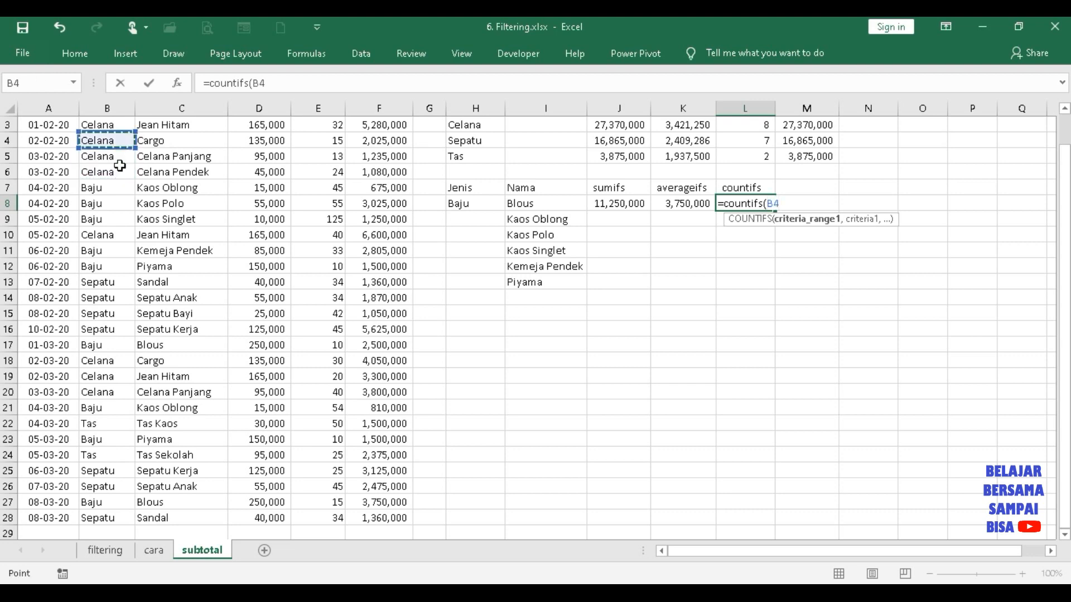
key(Down)
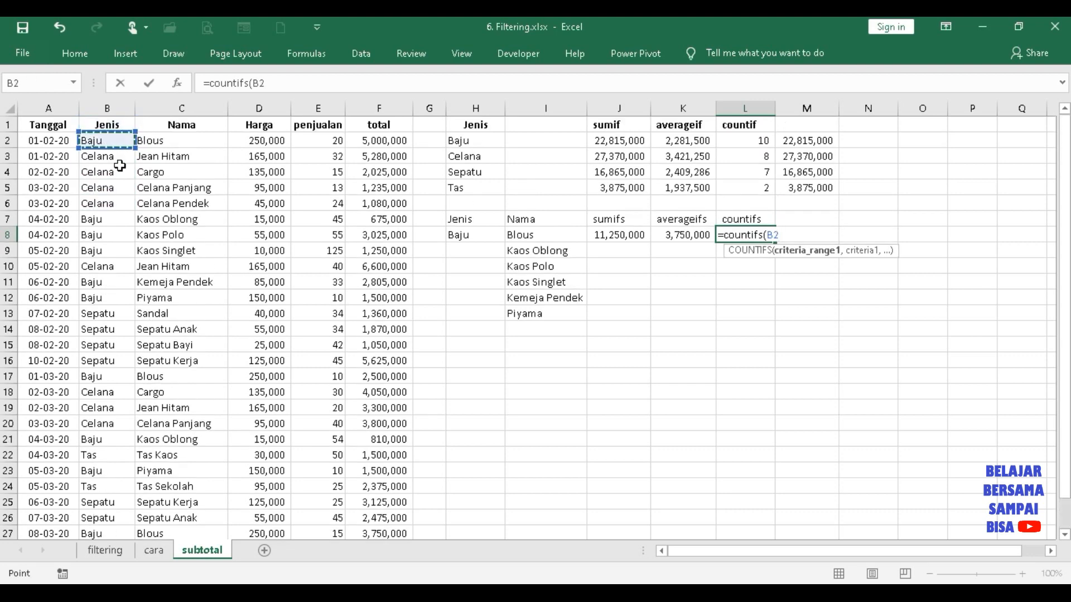
key(ctrl+shift+Down)
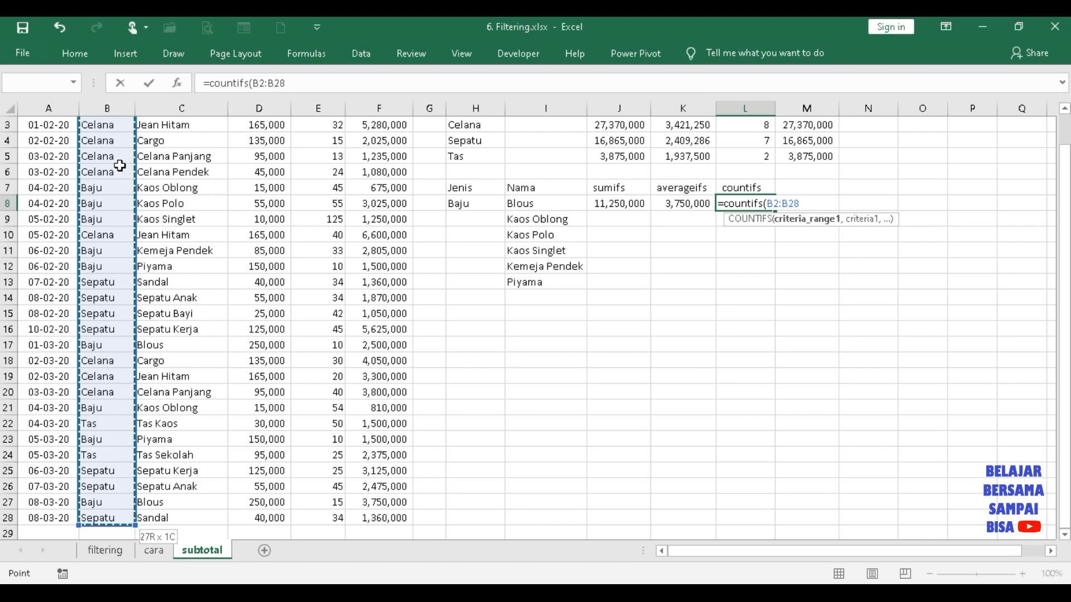
key(F4)
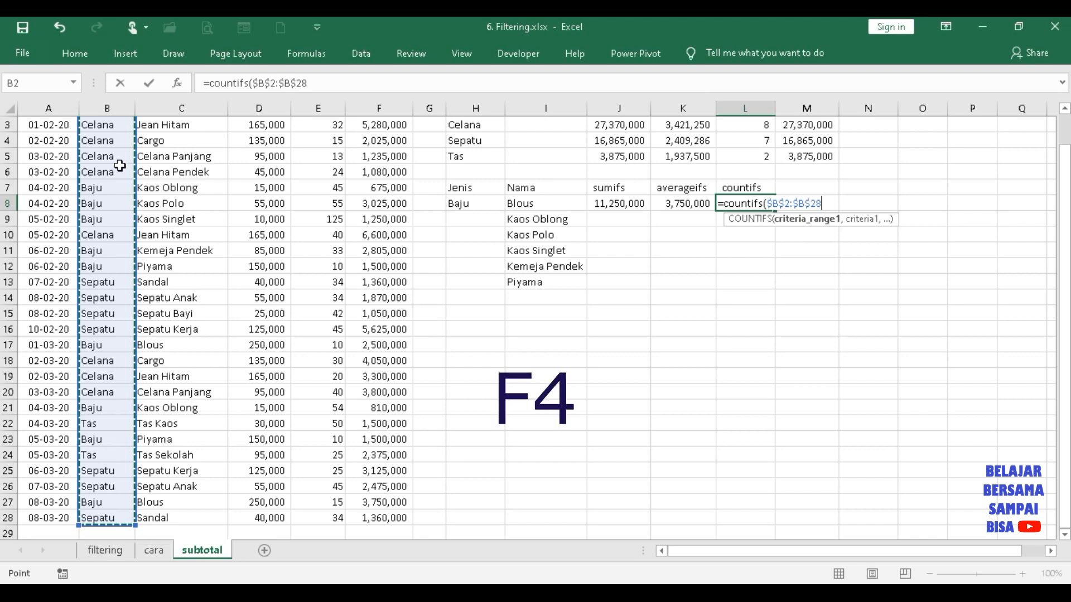
text(,)
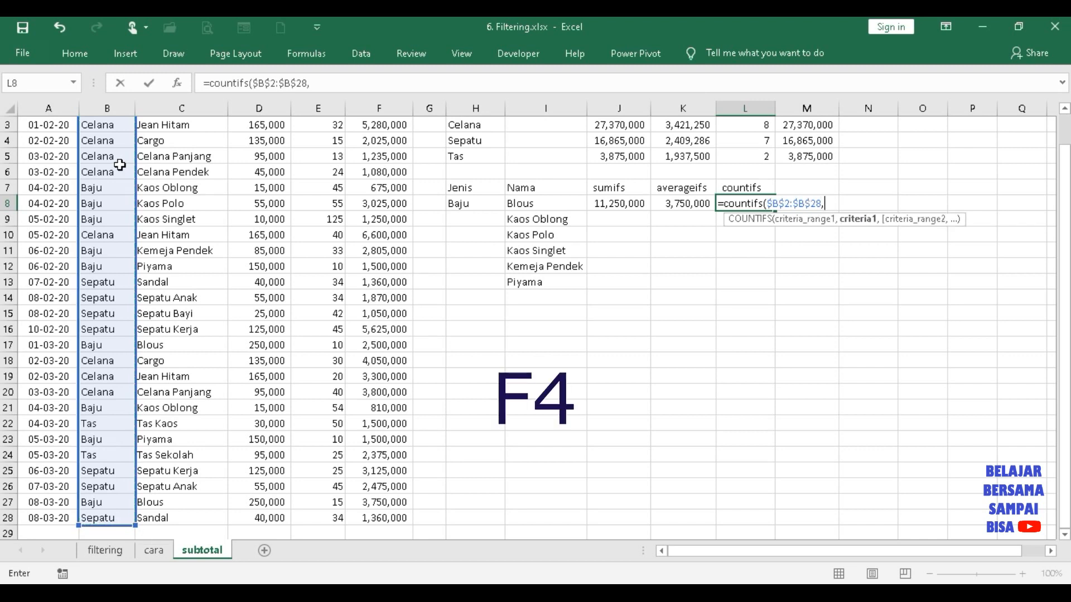
- Set the first criterion of the COUNTIFS formula to the absolute reference $H$8
click(459, 203)
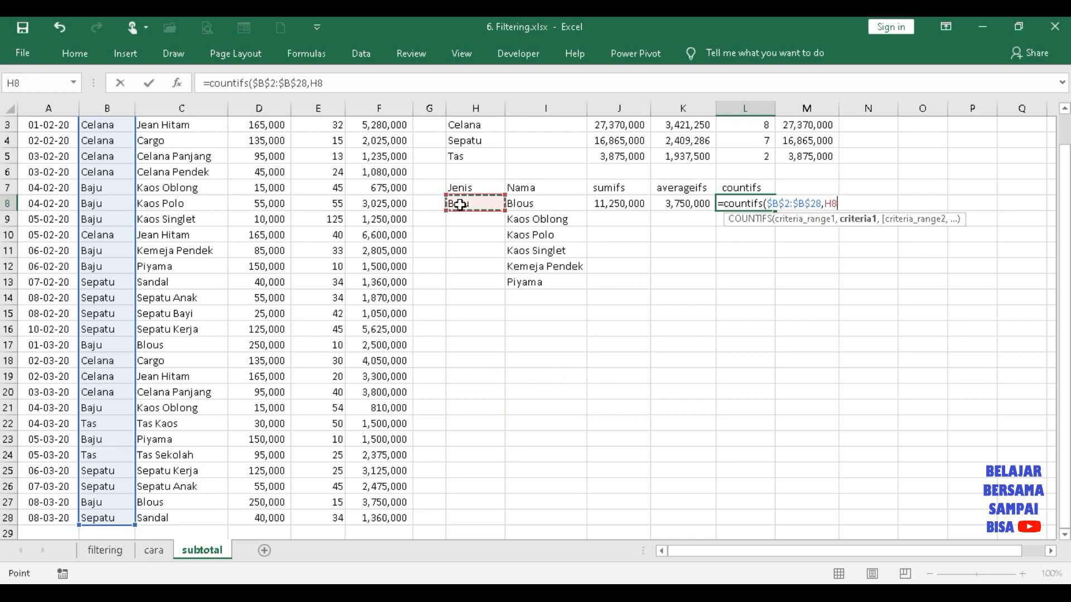
key(F4)
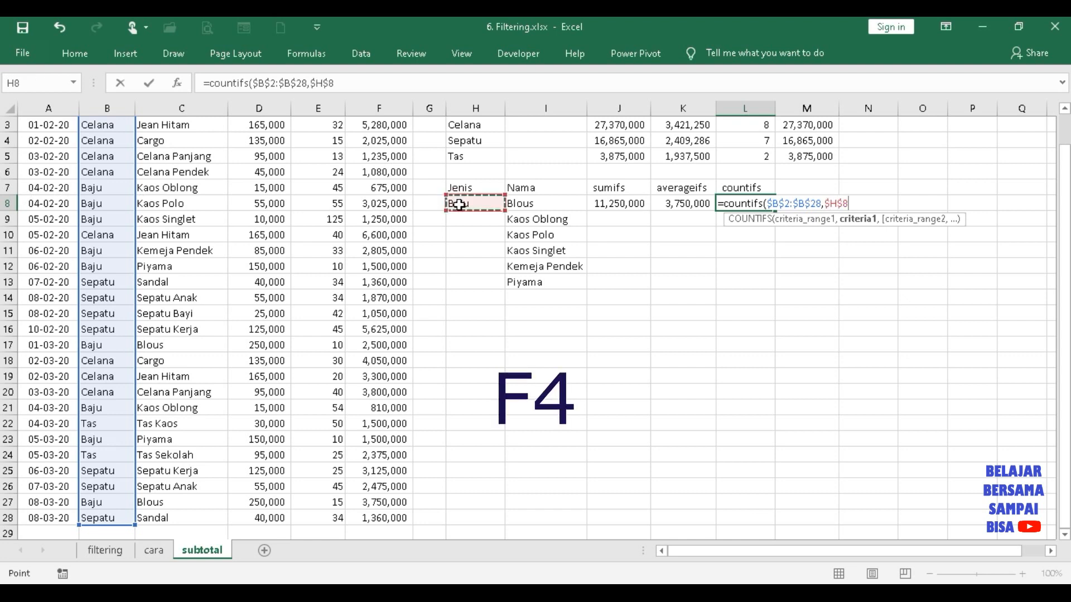
text(,)
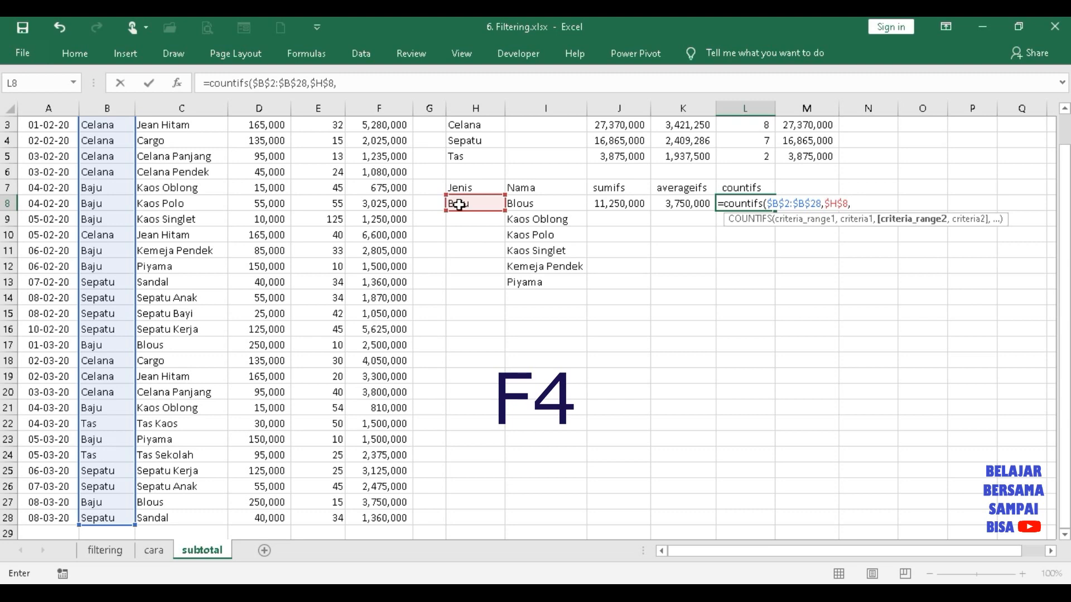
- Add the Nama column as the COUNTIFS formula's second criteria range, using the absolute reference $C$2:$C$28
click(174, 206)
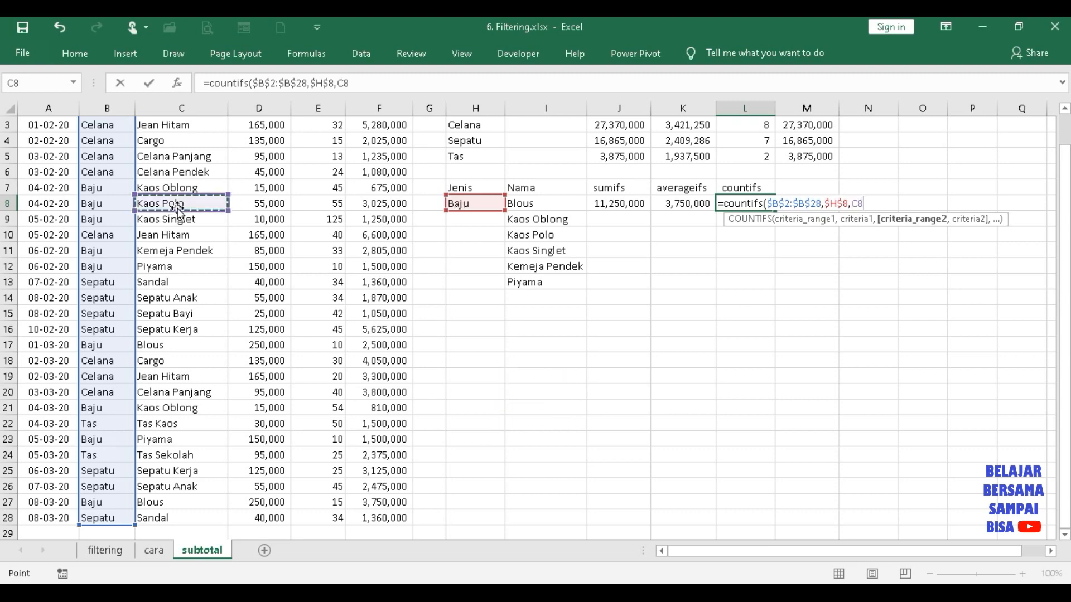
scroll(177, 208, up, 1)
key(Up)
key(Up)
key(Up)
key(Up)
key(Up)
key(Up)
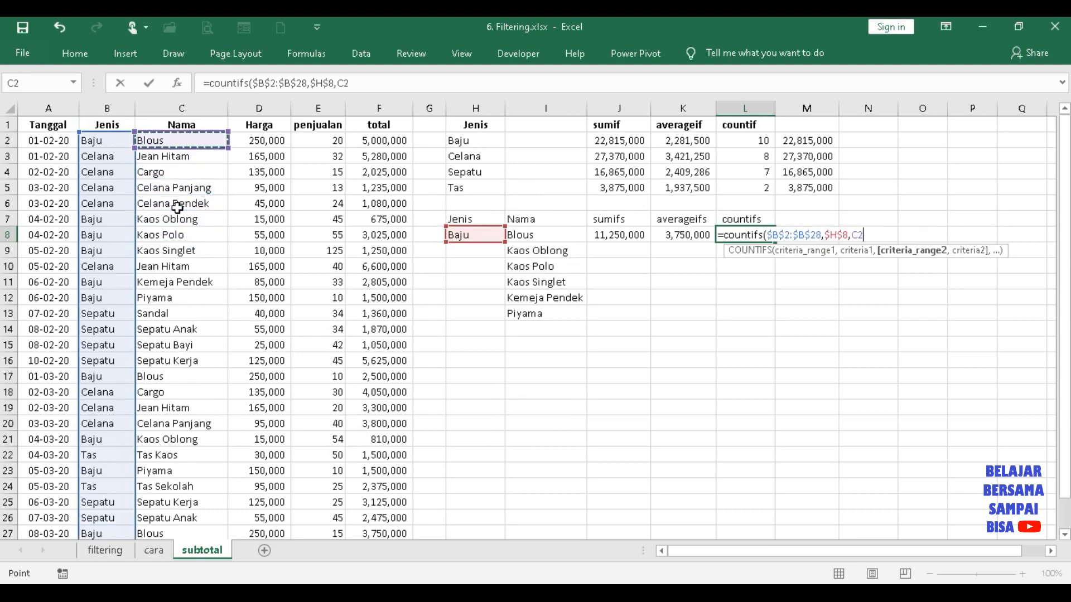
key(ctrl+shift+Down)
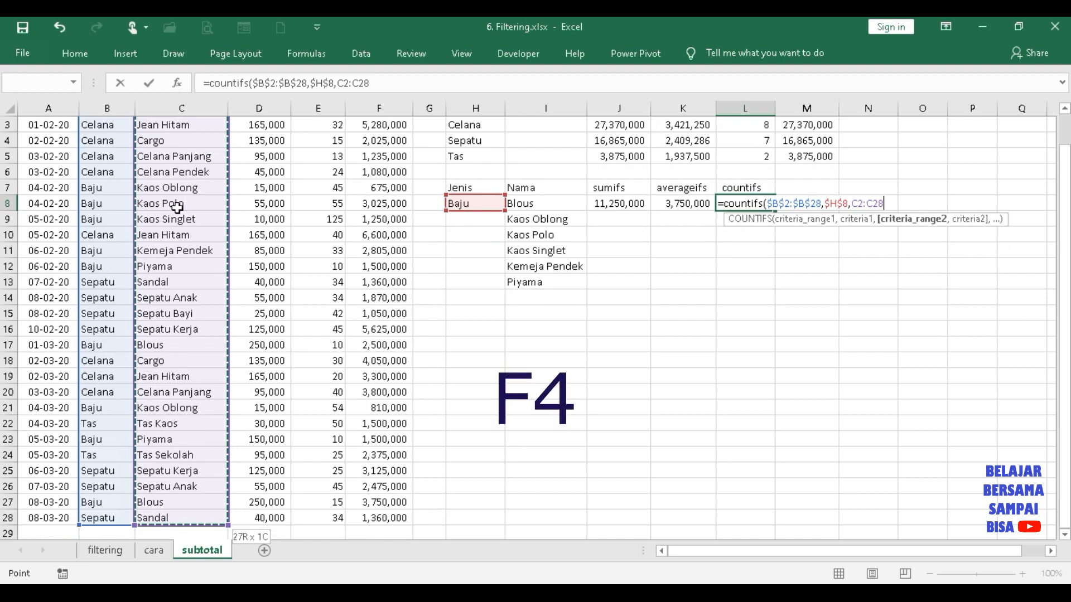
key(F4)
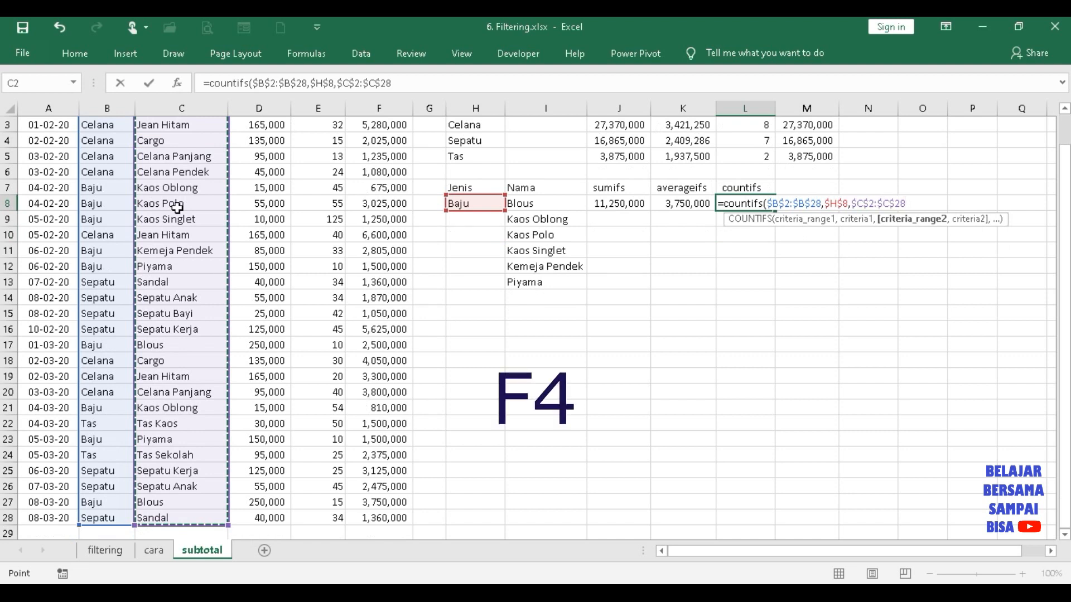
text(,)
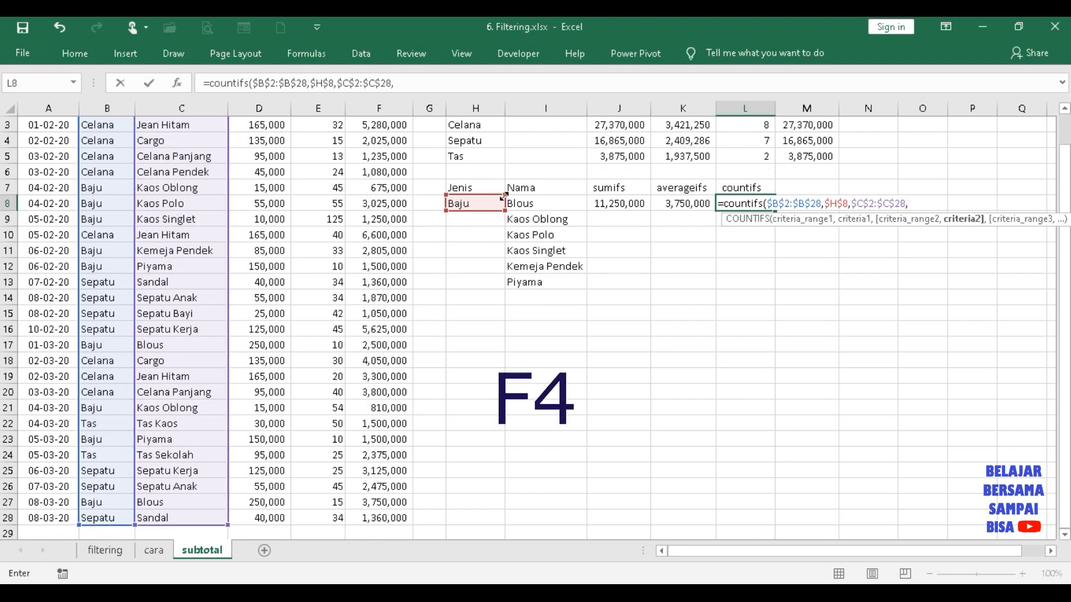
- Set the second criterion of the COUNTIFS formula to the column-locked reference $I8 and complete the formula
click(543, 208)
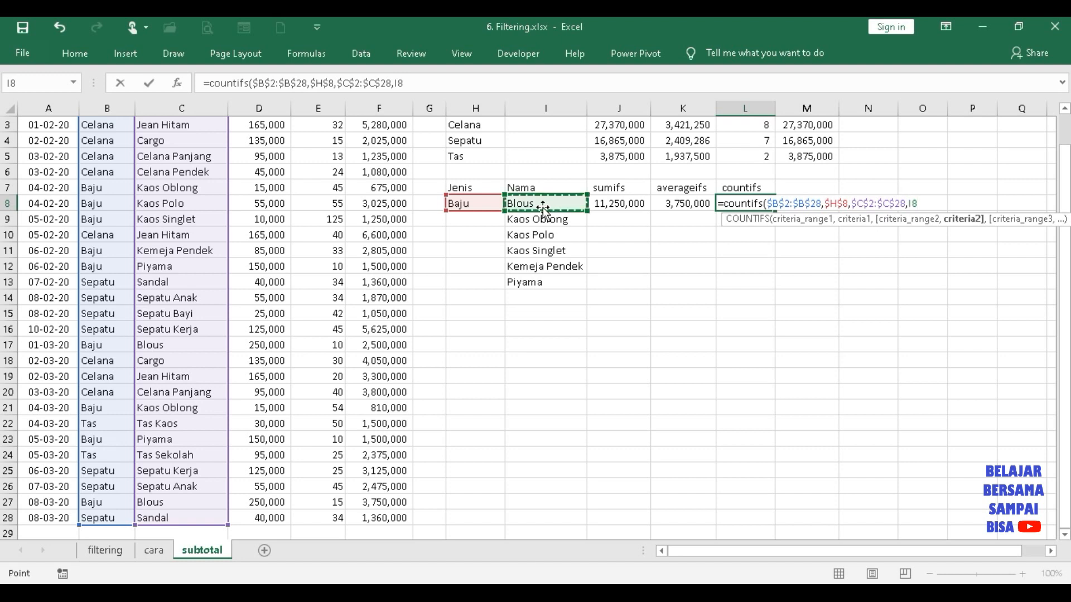
key(F4)
key(F4)
key(F4)
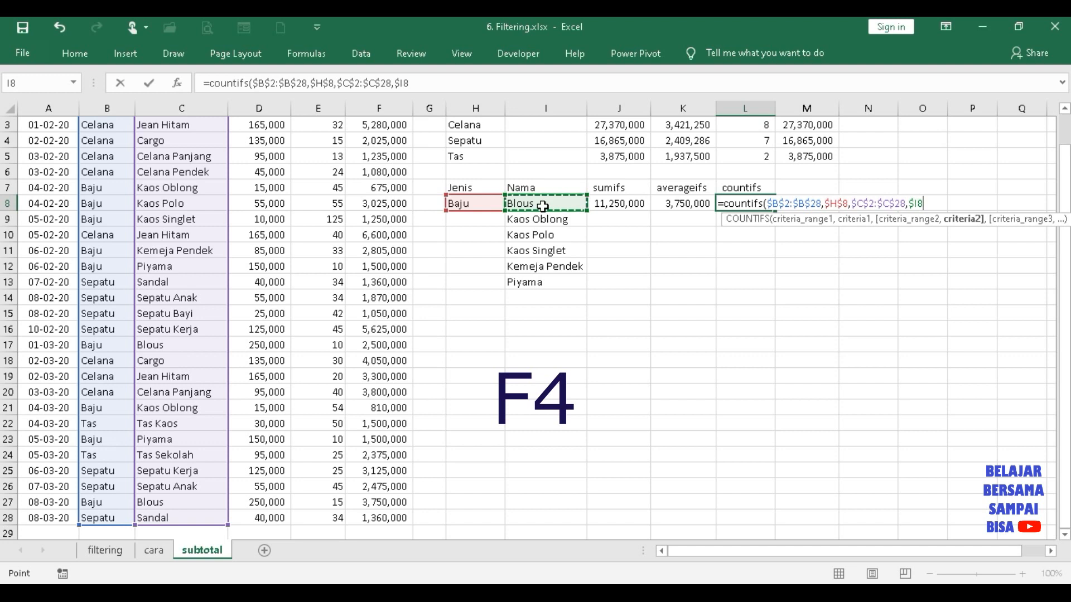
text())
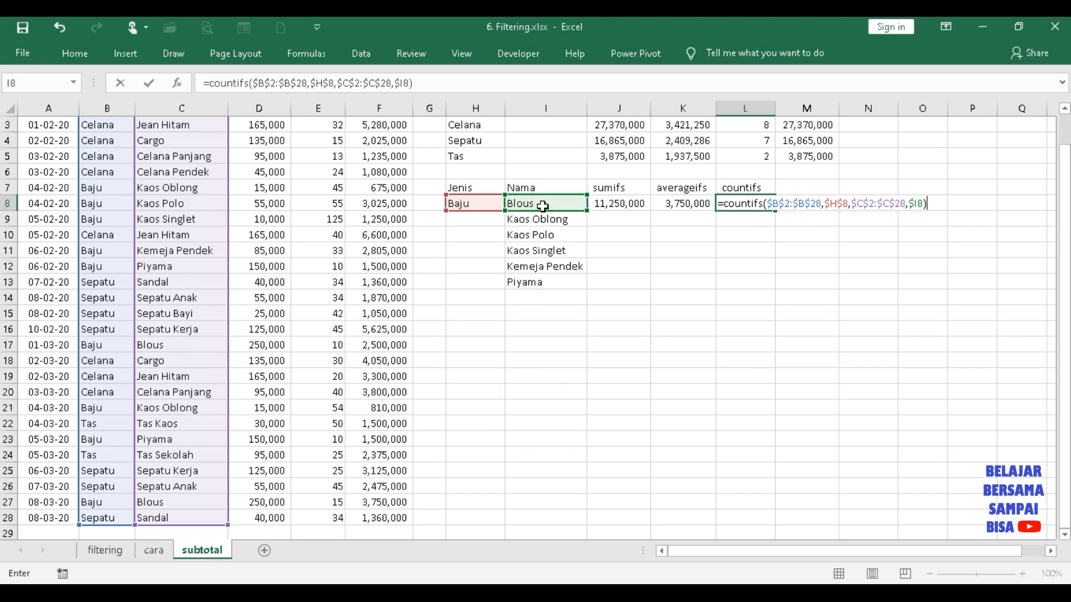
key(Return)
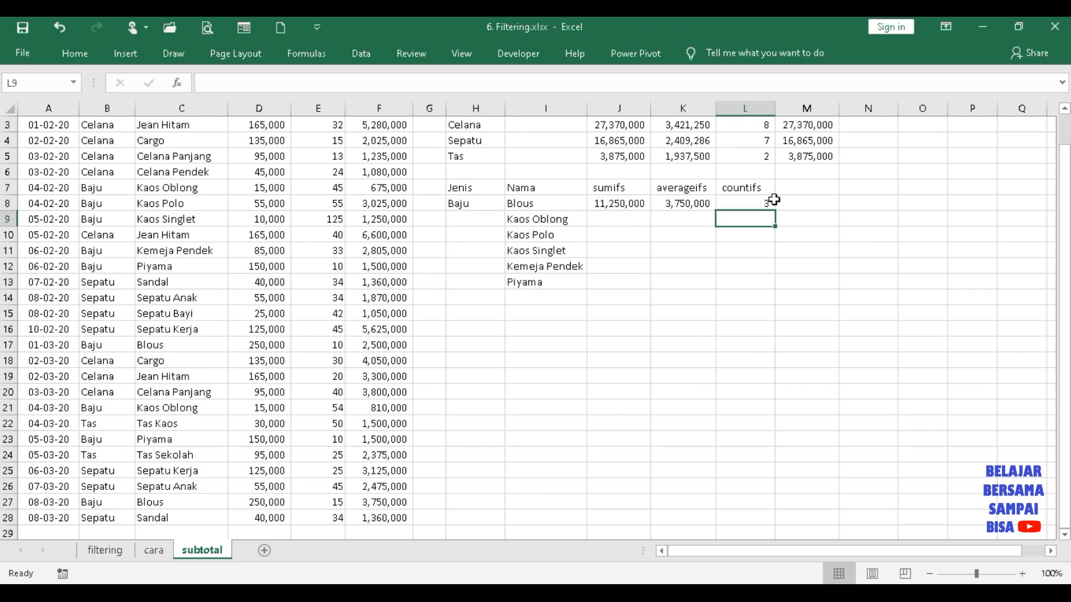
- Enter the check formula =K8*L8 in M8 to multiply the average by the count
click(806, 203)
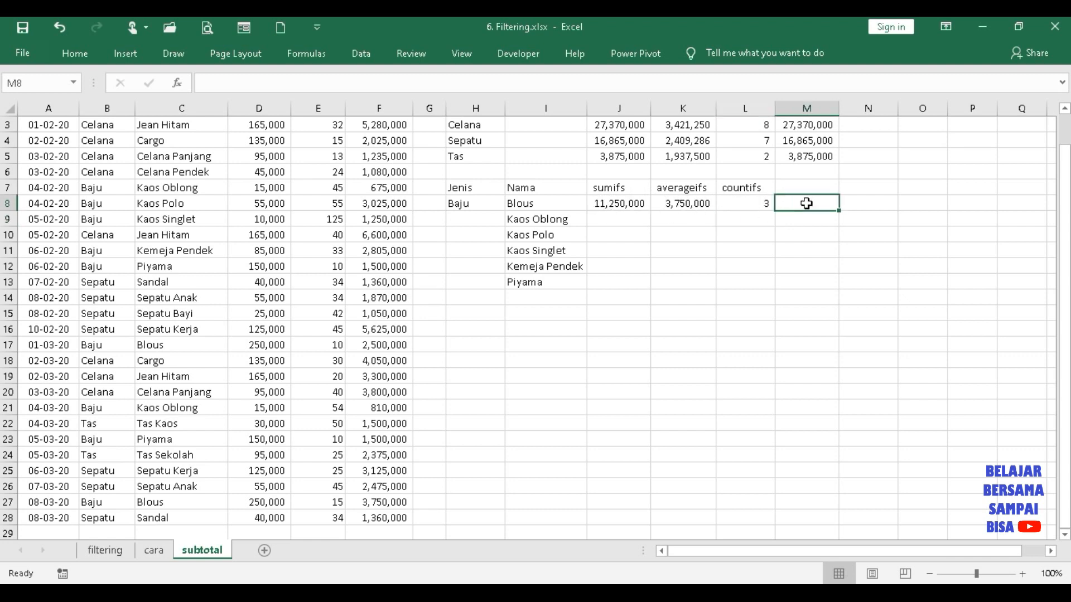
text(=)
key(Left)
key(Left)
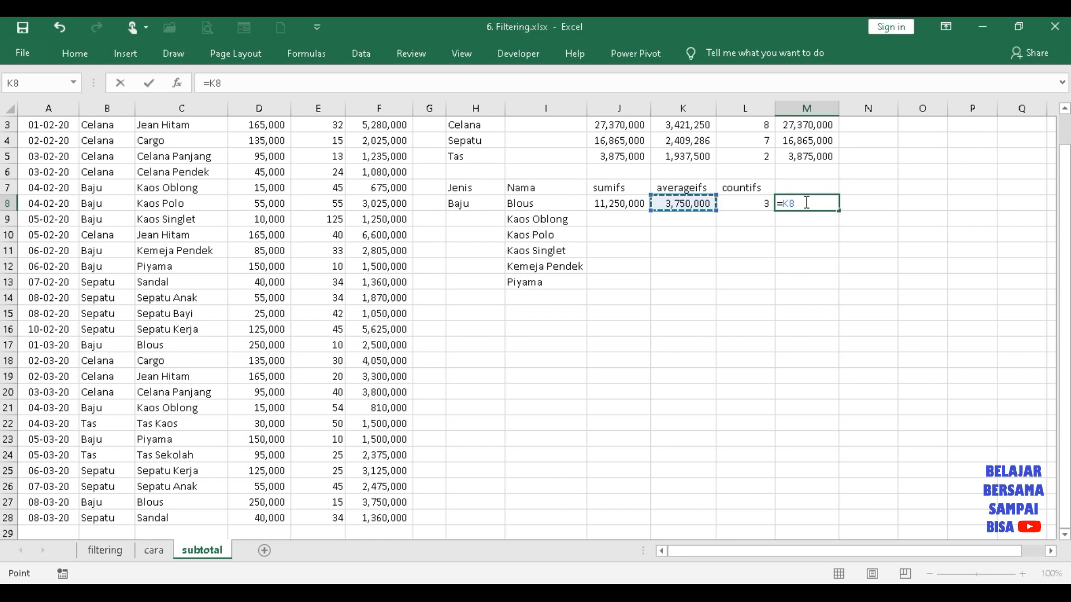
text(*)
key(Left)
key(Return)
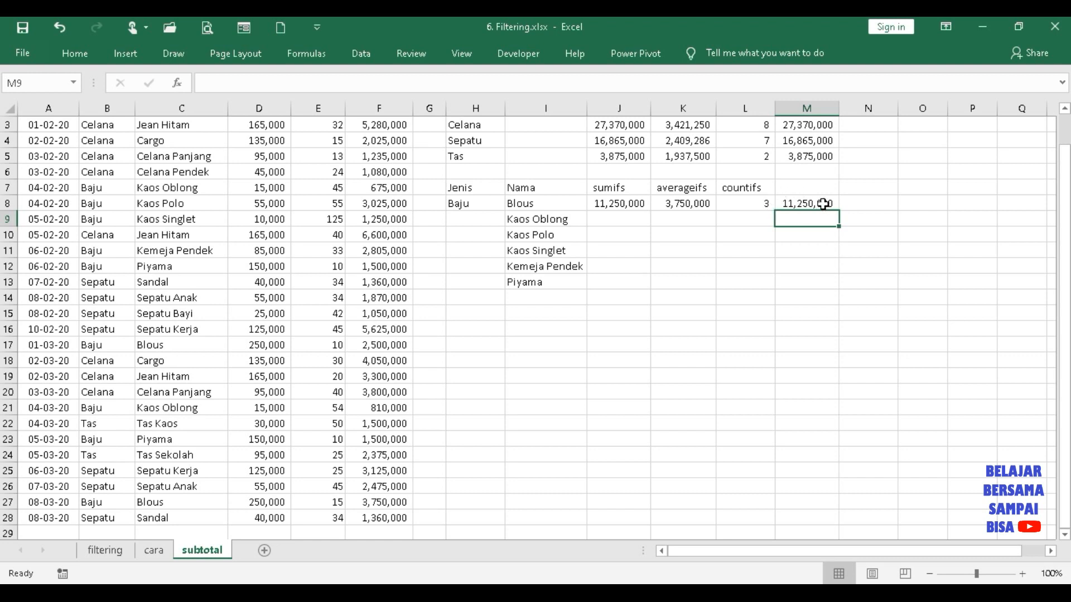
- Fill the formulas in J8:M8 down to row 13 for all the listed Nama items
click(820, 204)
click(623, 204)
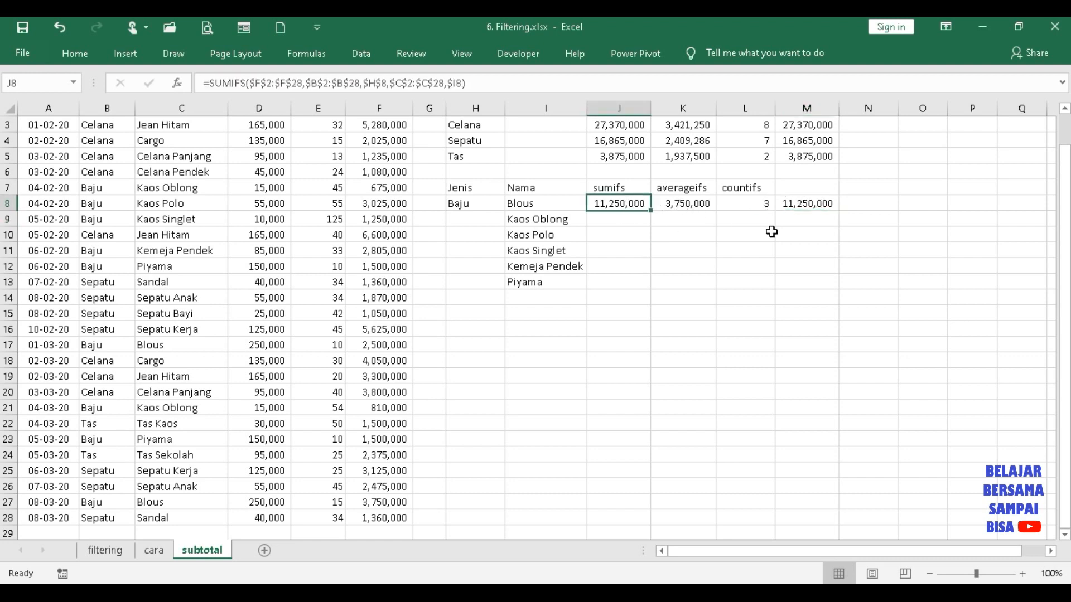
click(689, 200)
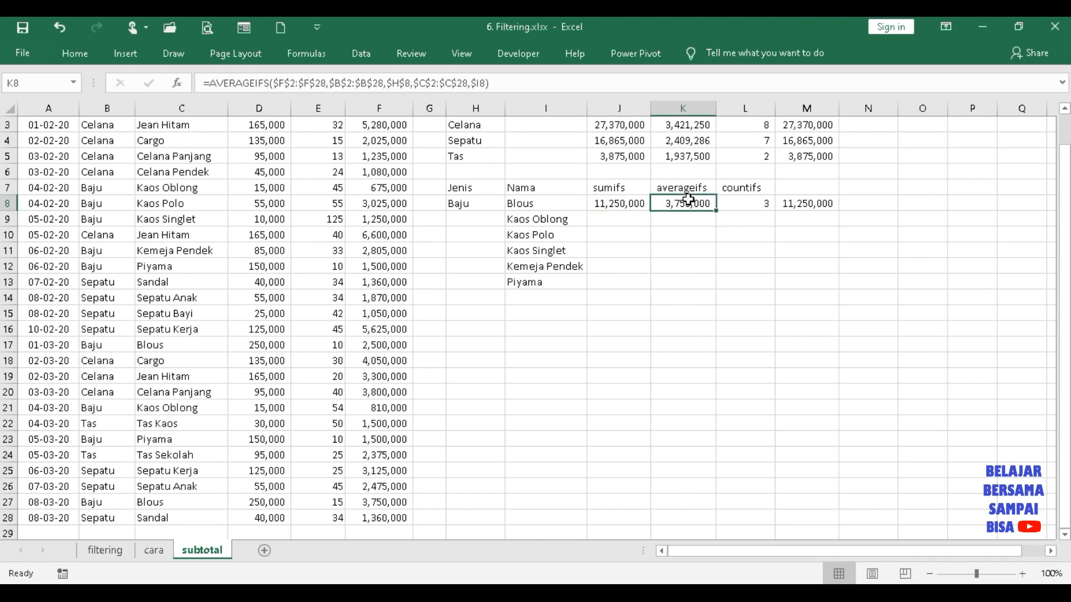
click(734, 204)
drag(617, 206, 830, 289)
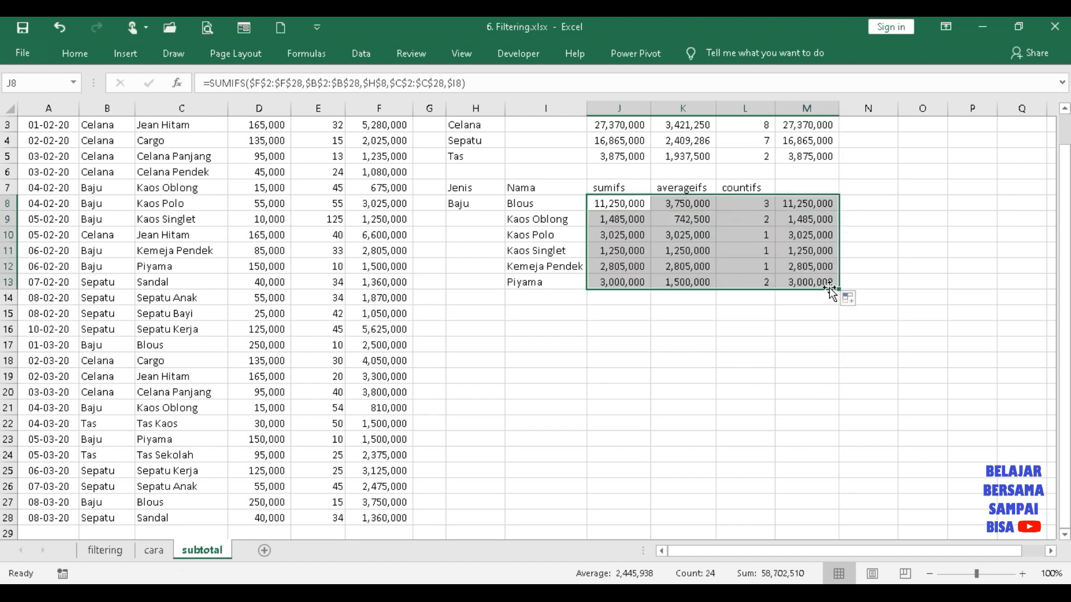
- Compare the sums of M8:M13 and J8:J13 with the Baju total in the sumif table
click(826, 329)
drag(802, 202, 803, 281)
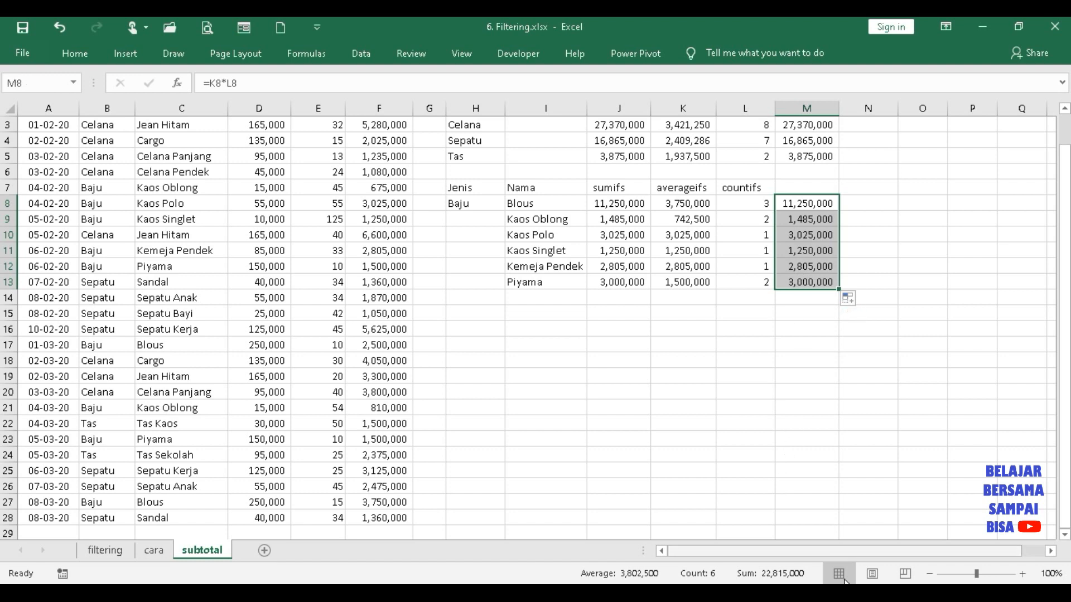
drag(616, 204, 616, 277)
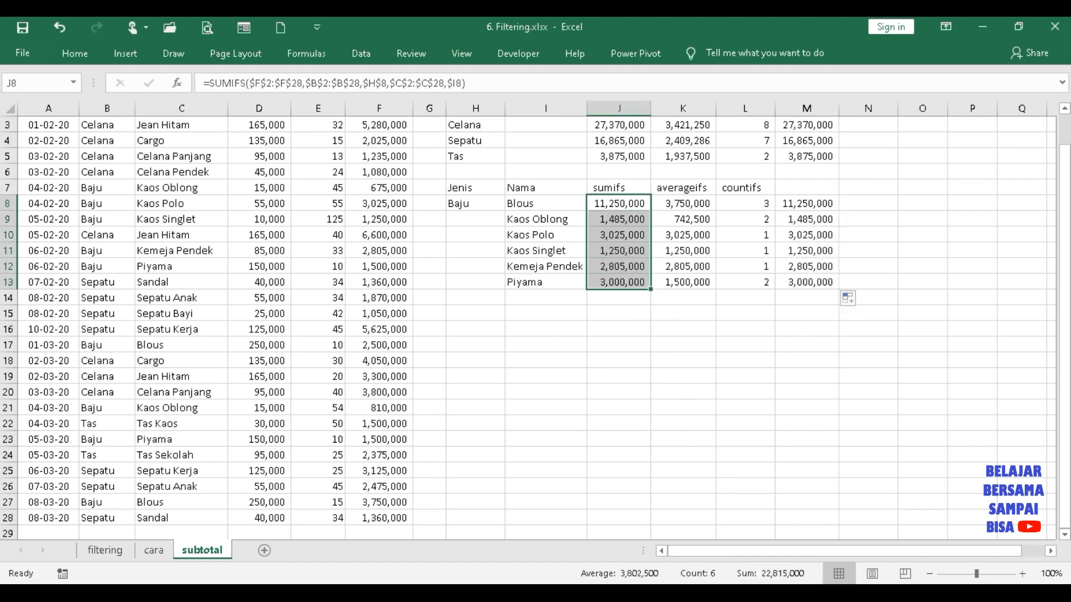
scroll(1067, 343, up, 1)
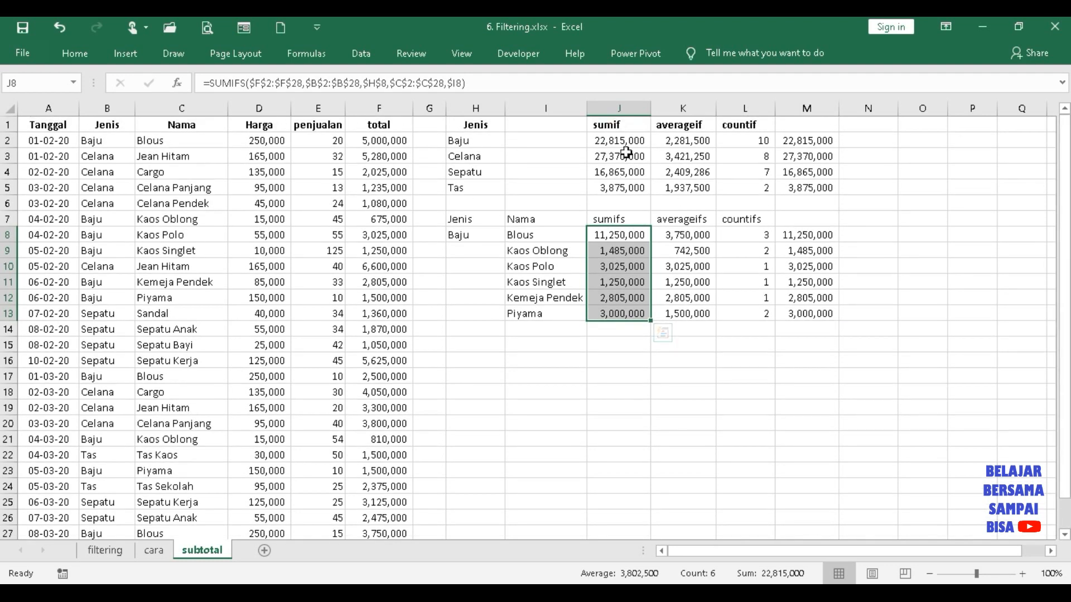